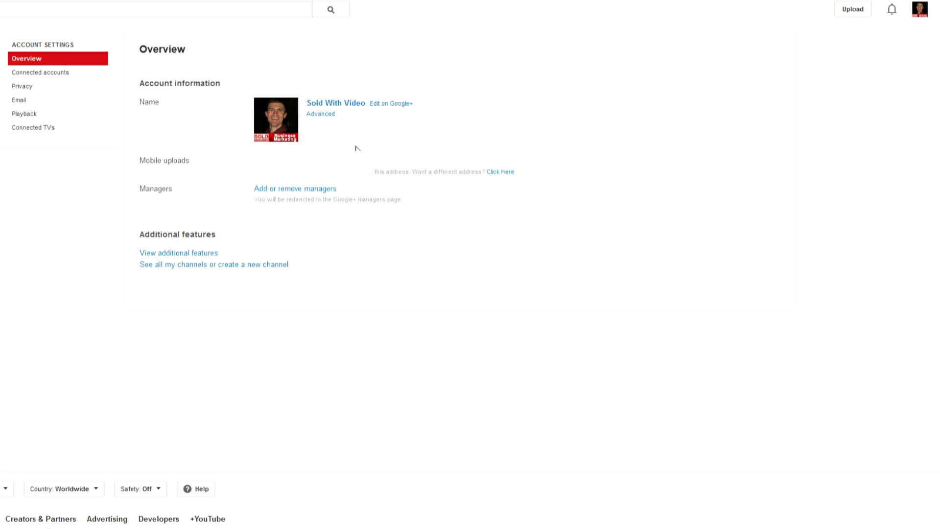
- Open the channel's additional features from the account settings and check the status of the Live events feature
click(919, 9)
click(891, 90)
click(211, 254)
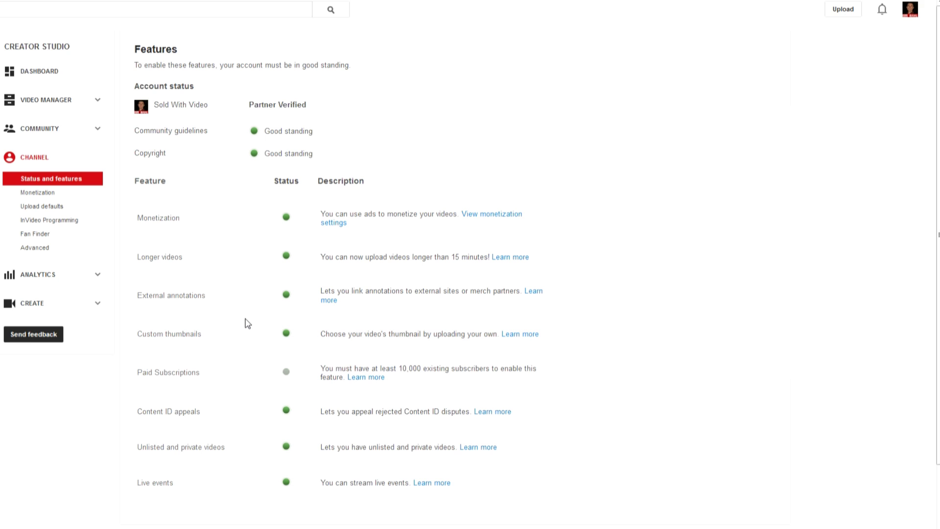
scroll(246, 323, down, 2)
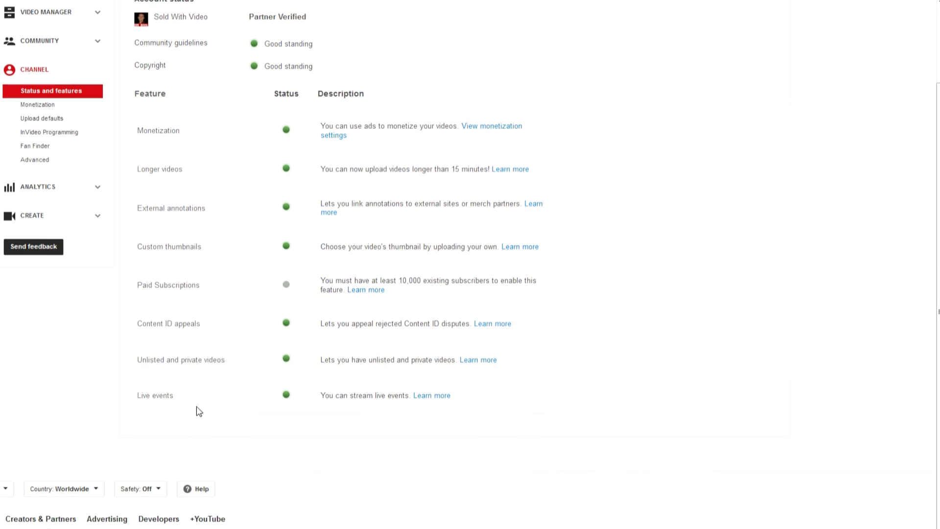
drag(138, 394, 508, 405)
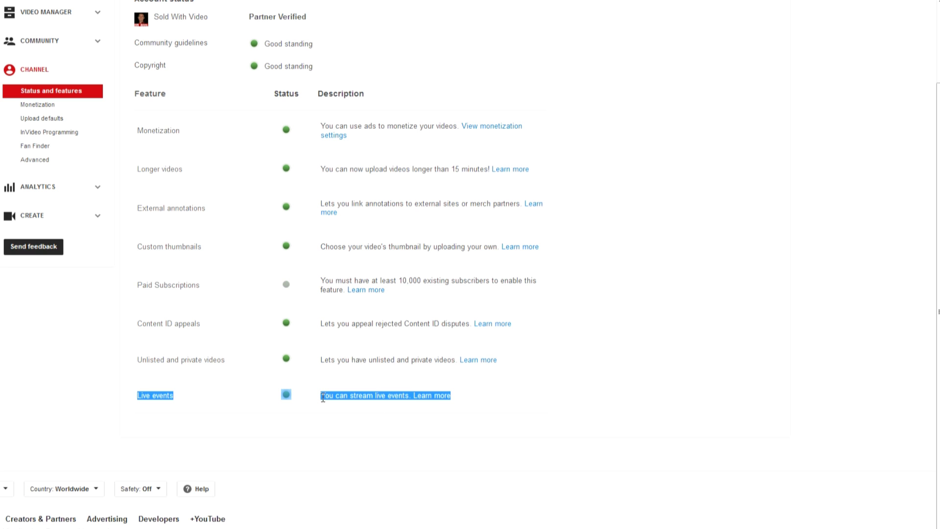
scroll(323, 398, up, 3)
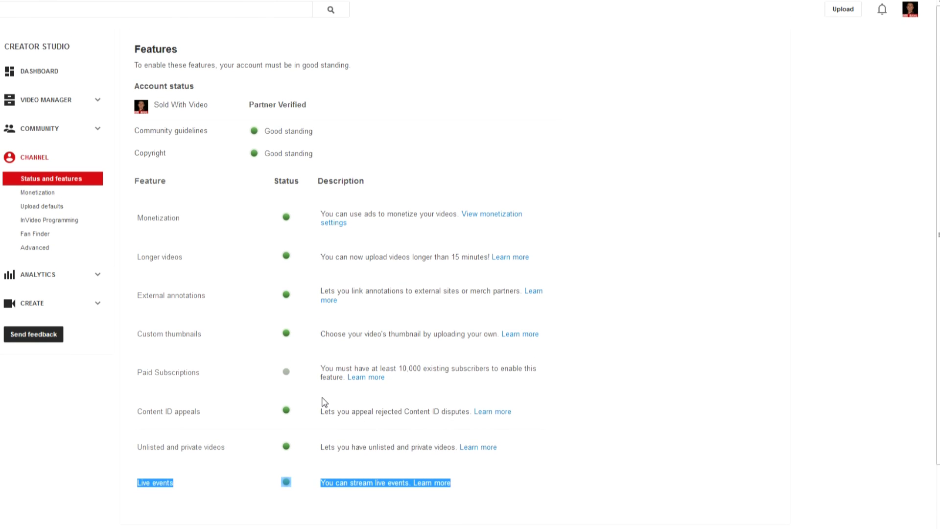
- Start a new live event from the Live Events section of the video manager
click(52, 101)
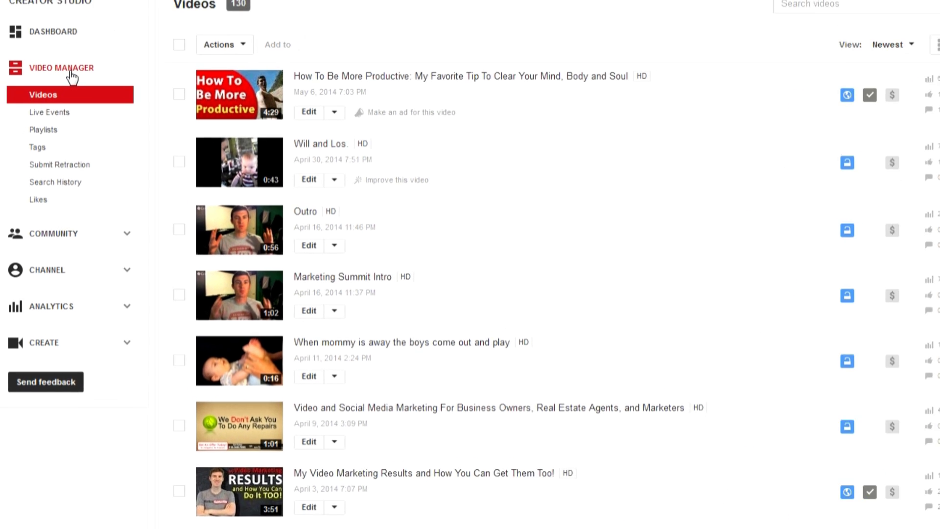
click(43, 137)
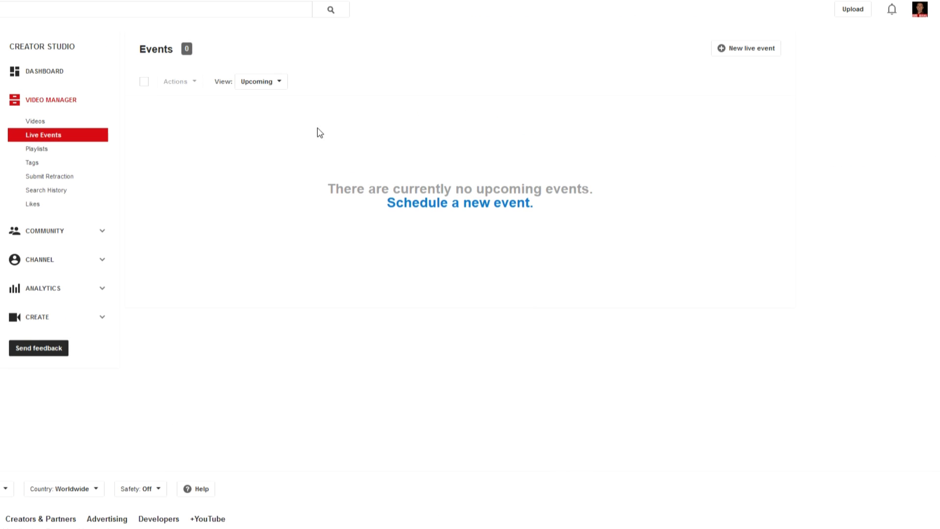
click(738, 48)
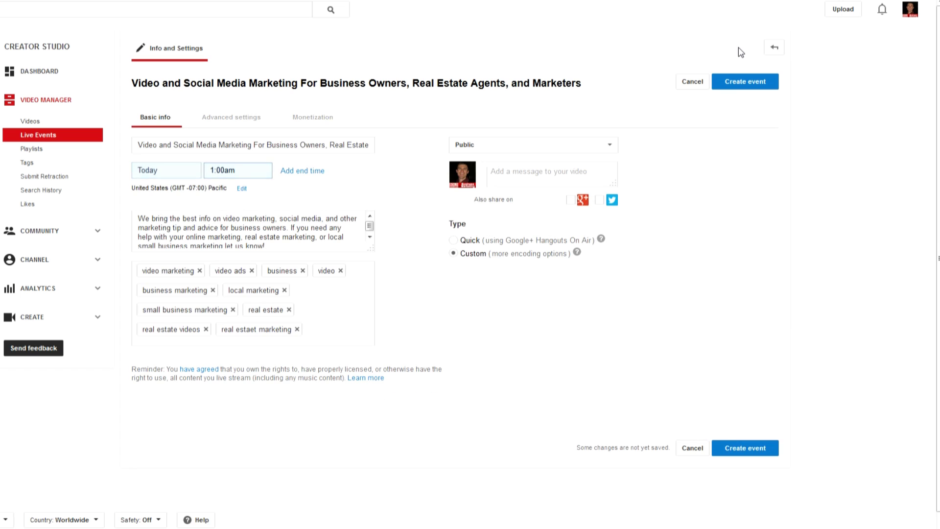
- Title the event "Live Event Test Video For New YouTube Video" and enter the description "This is a test video for a live stream."
drag(136, 145, 493, 142)
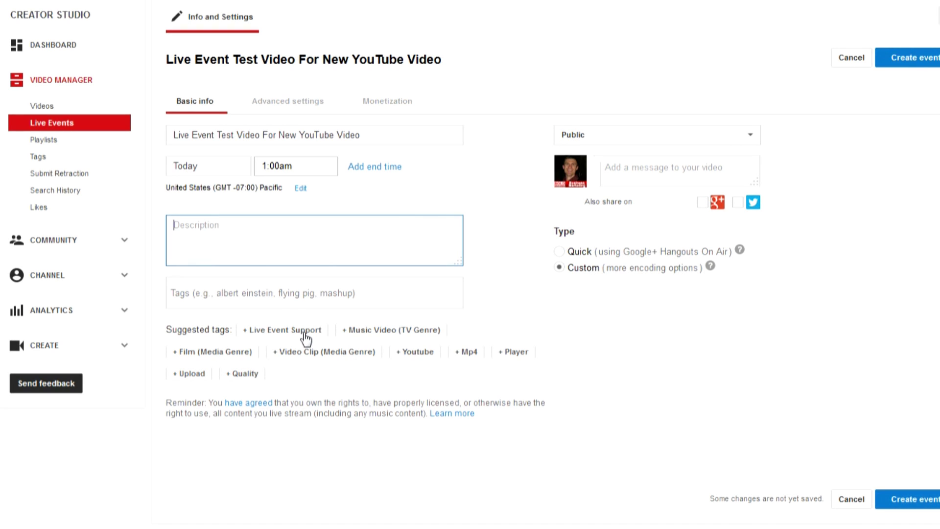
text(This is a test video for a live straem)
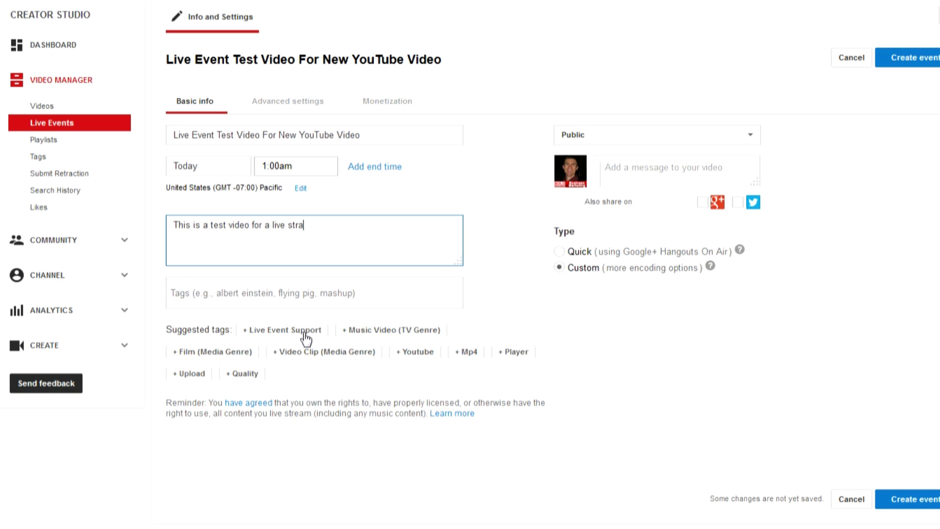
key(BackSpace)
key(BackSpace)
text(eam.)
drag(374, 135, 96, 133)
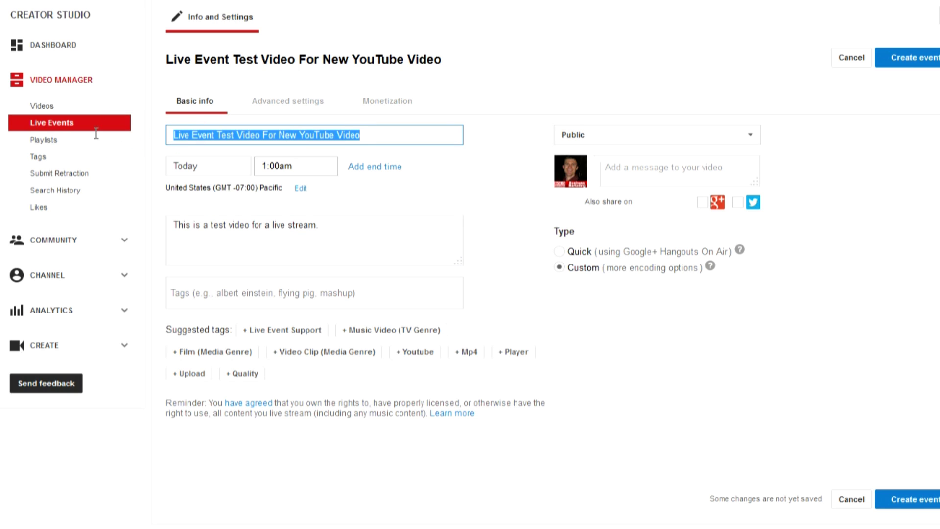
click(257, 136)
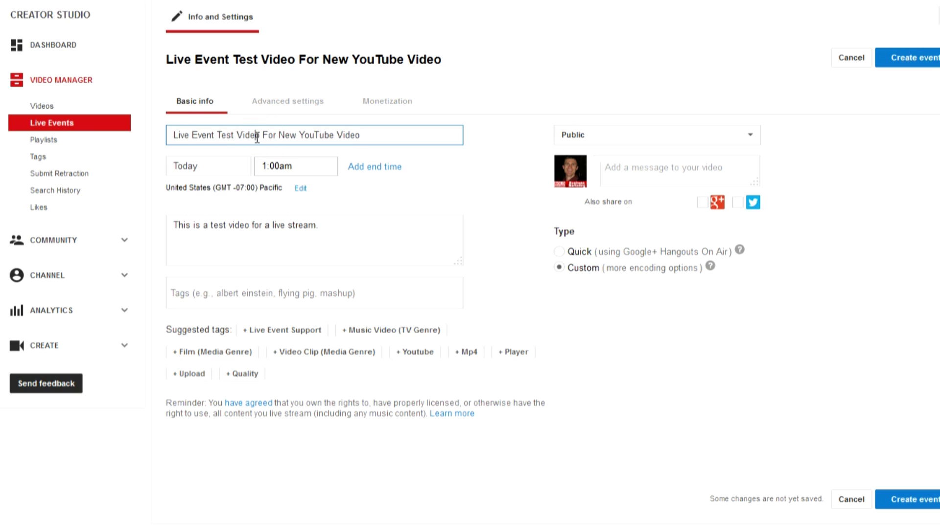
- Add the tags "live event" and "sold with video" to the event
click(243, 295)
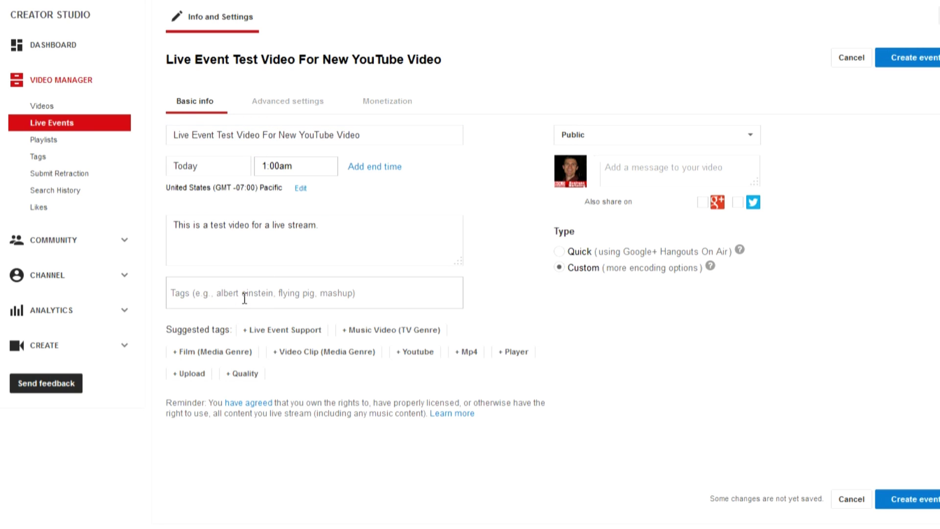
text(live event)
key(Return)
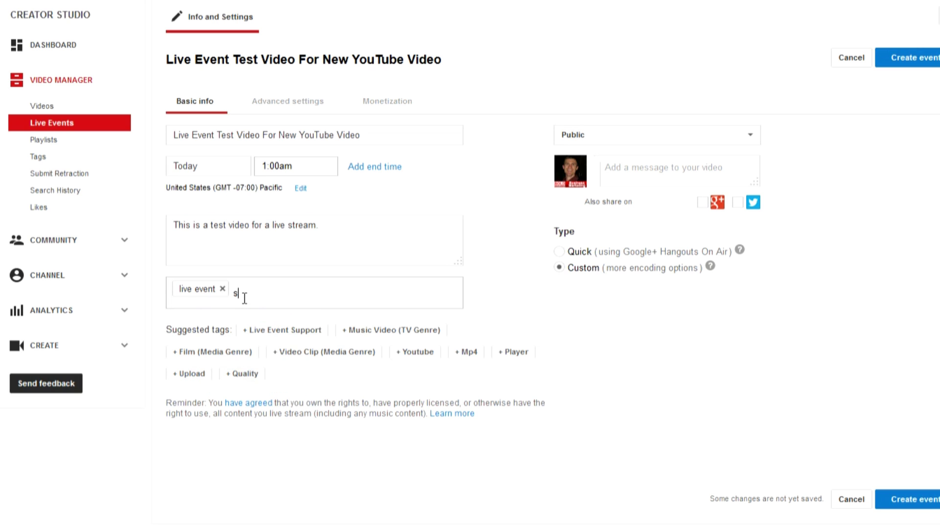
text(sold with video)
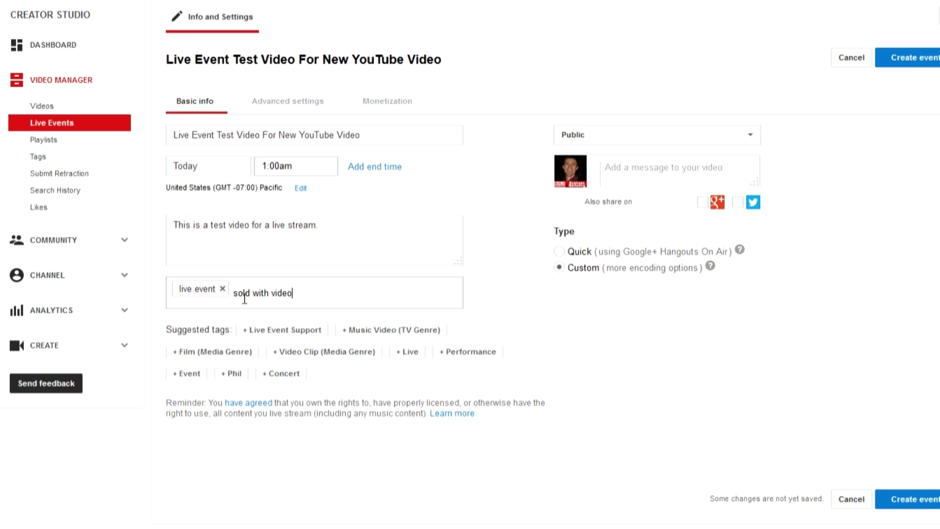
key(Return)
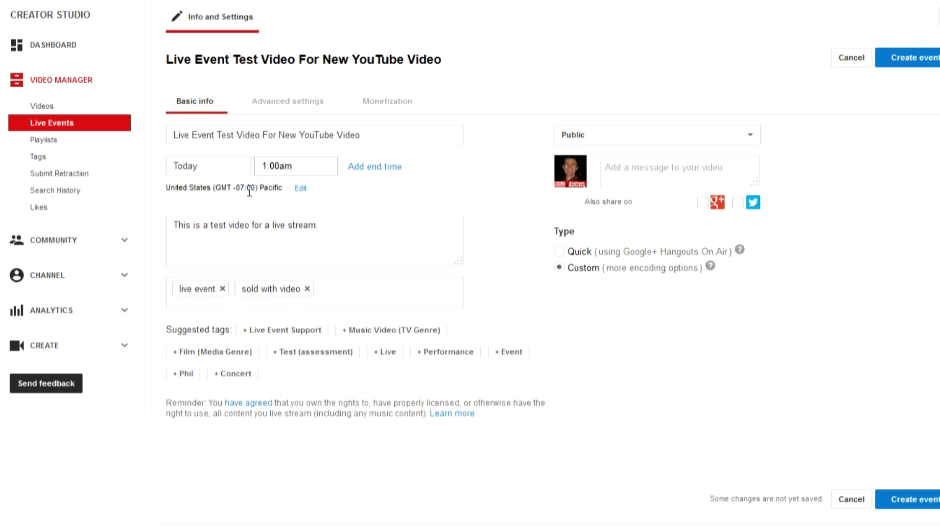
- Set the event's start time to 12:30am
click(307, 166)
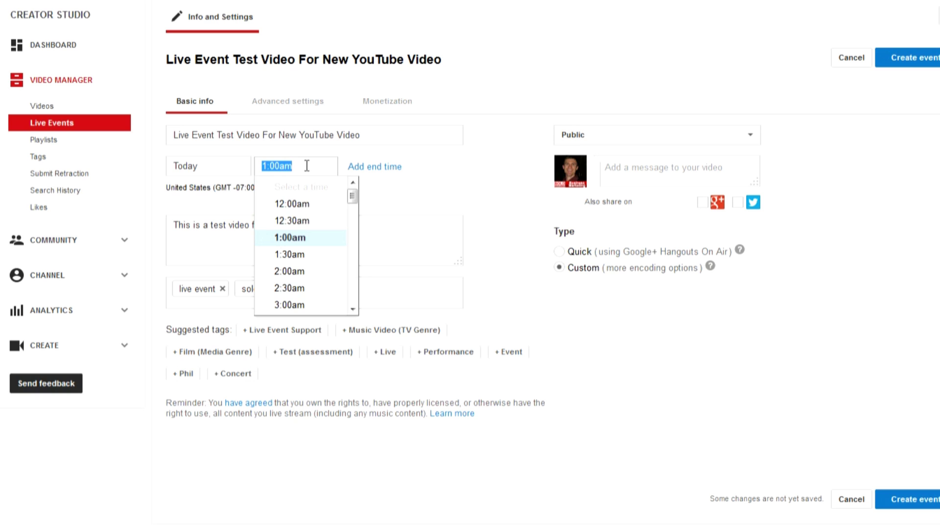
click(307, 166)
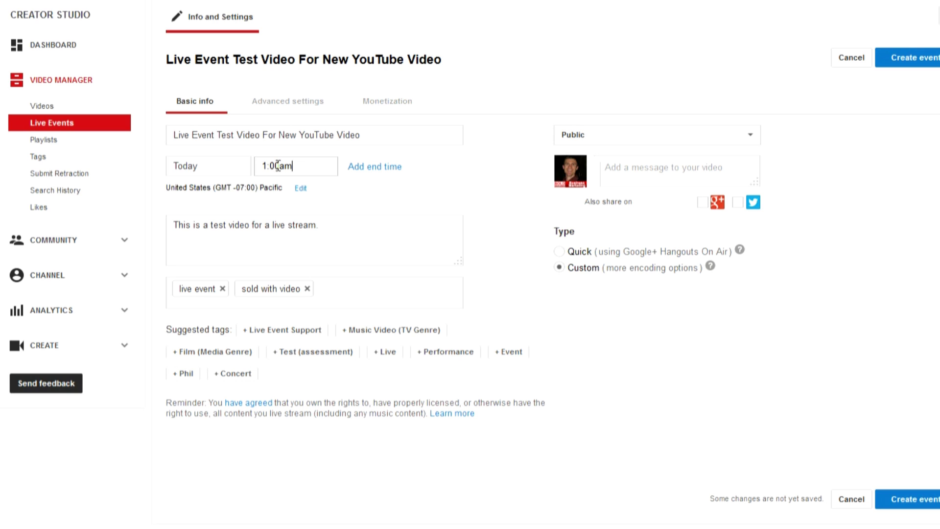
click(279, 166)
click(339, 222)
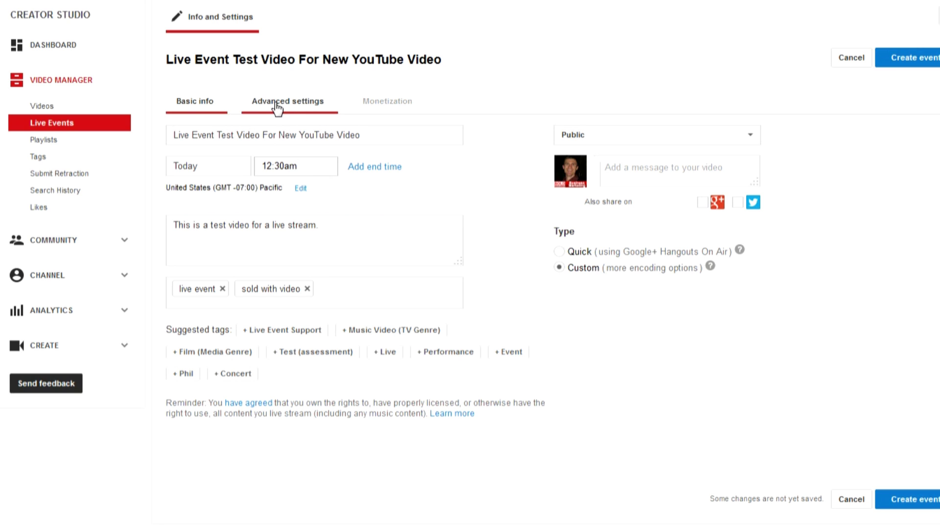
- Look through the event's privacy options in the basic info, leaving it Public
click(278, 107)
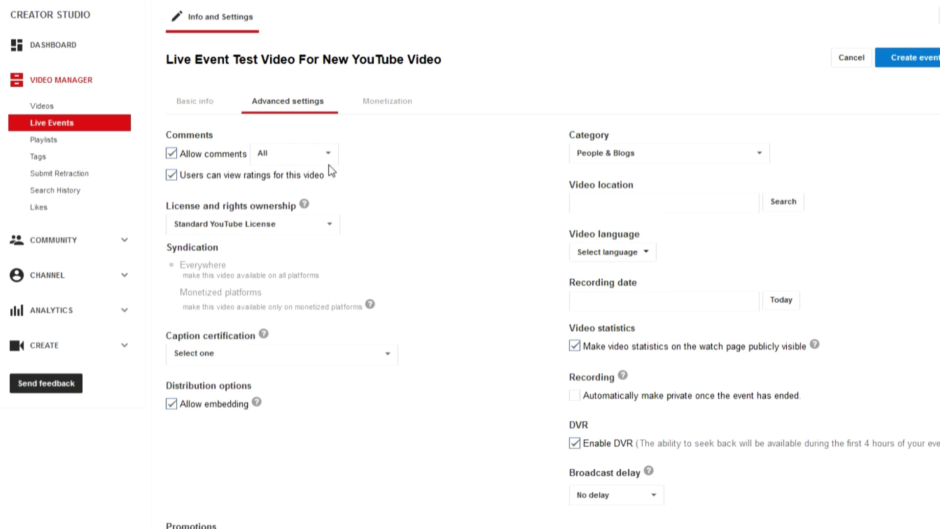
click(221, 102)
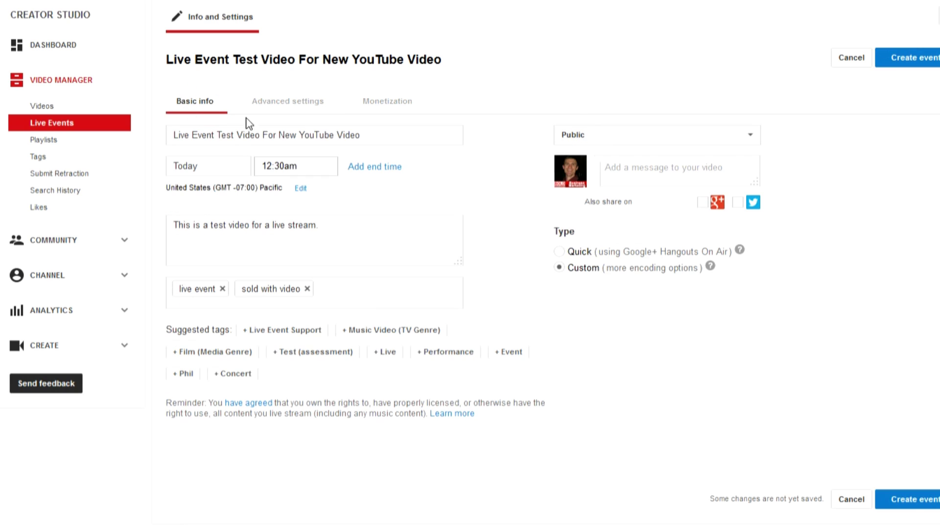
click(605, 138)
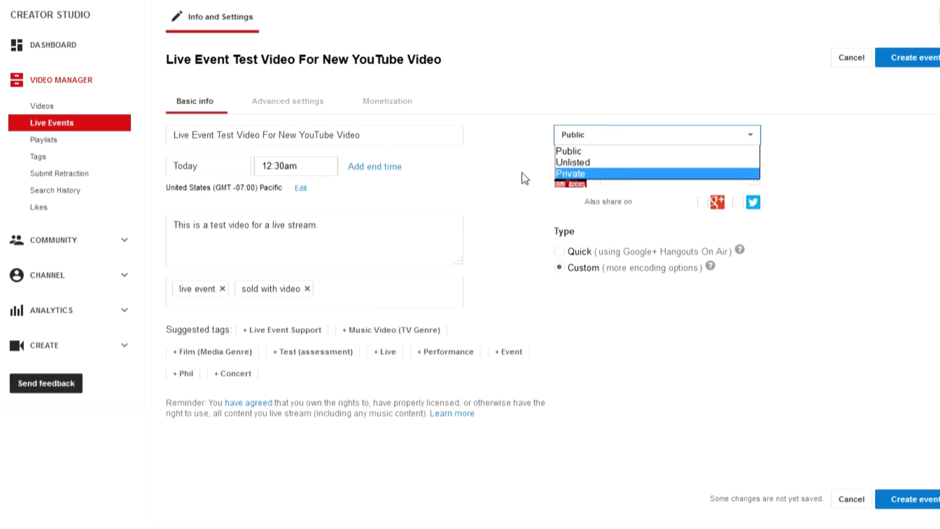
click(503, 165)
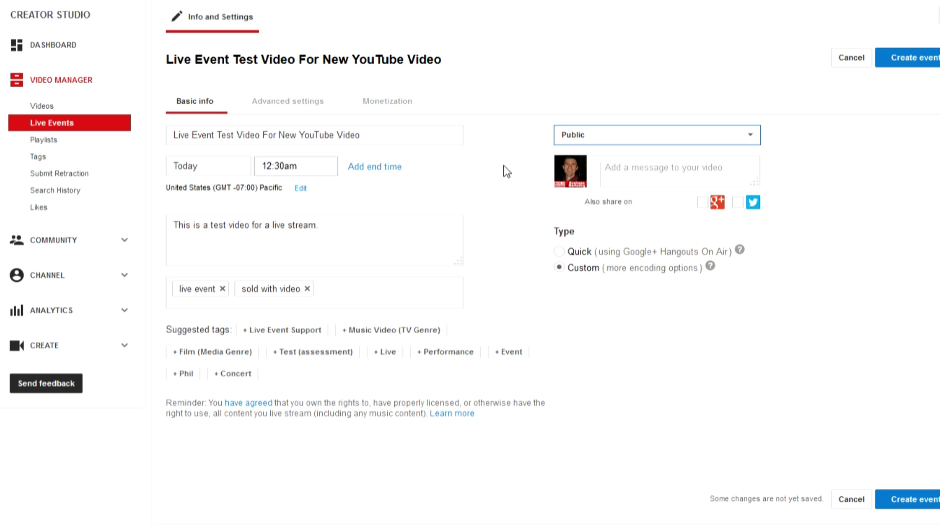
click(619, 135)
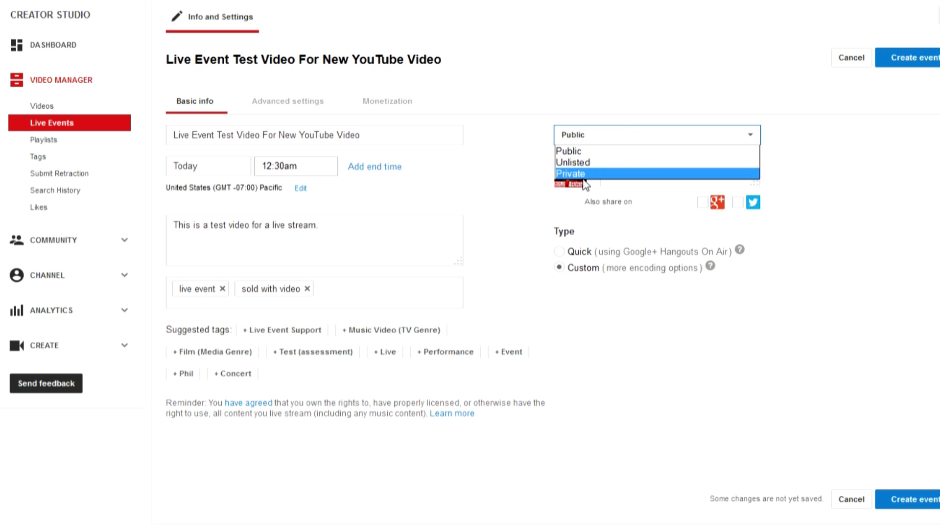
click(502, 151)
- Review the event's advanced settings, including the video location map, without changing anything
click(278, 110)
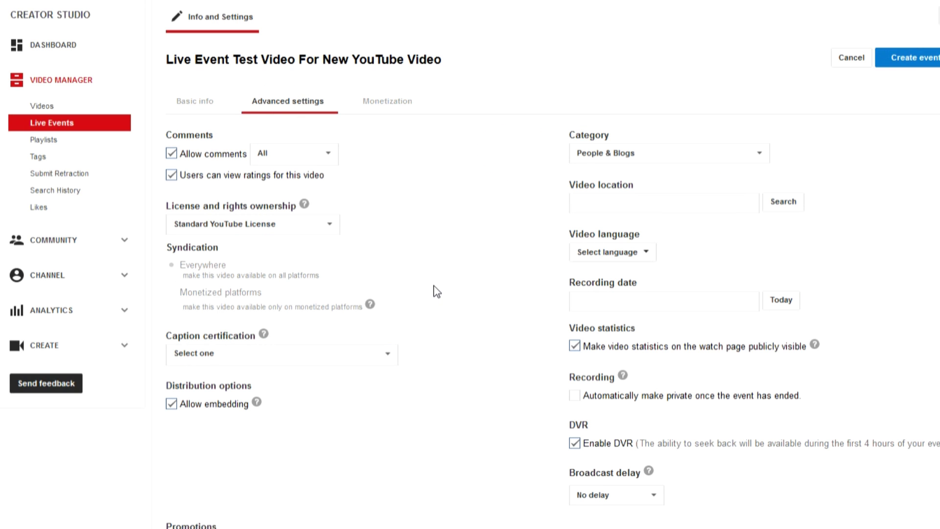
scroll(436, 291, down, 2)
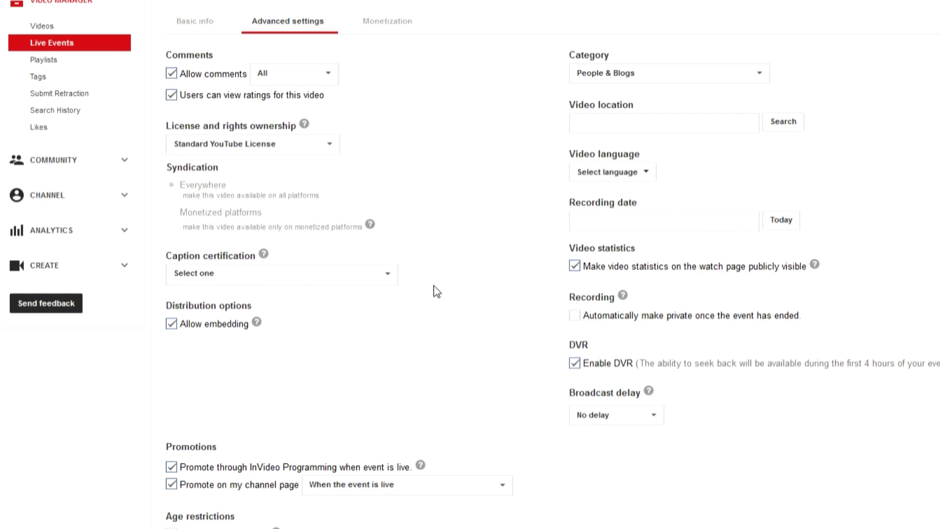
scroll(437, 292, up, 2)
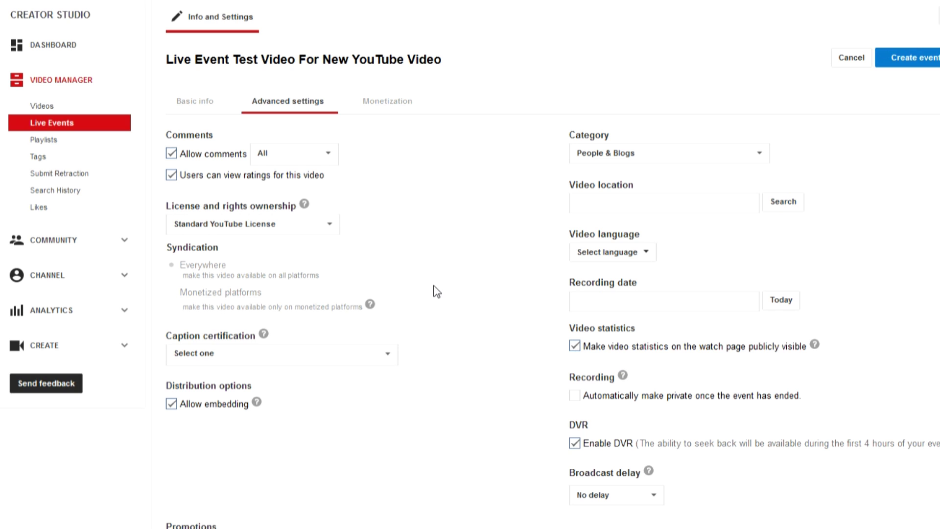
click(594, 204)
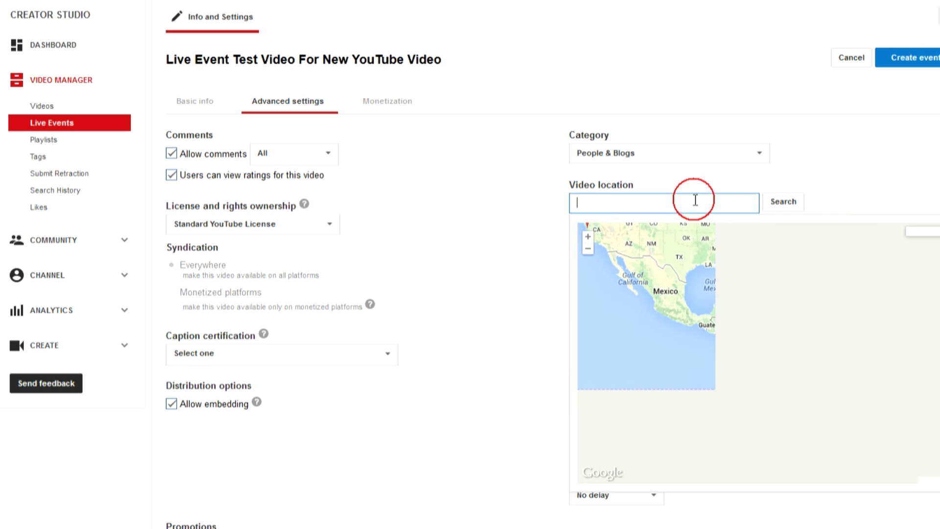
click(498, 251)
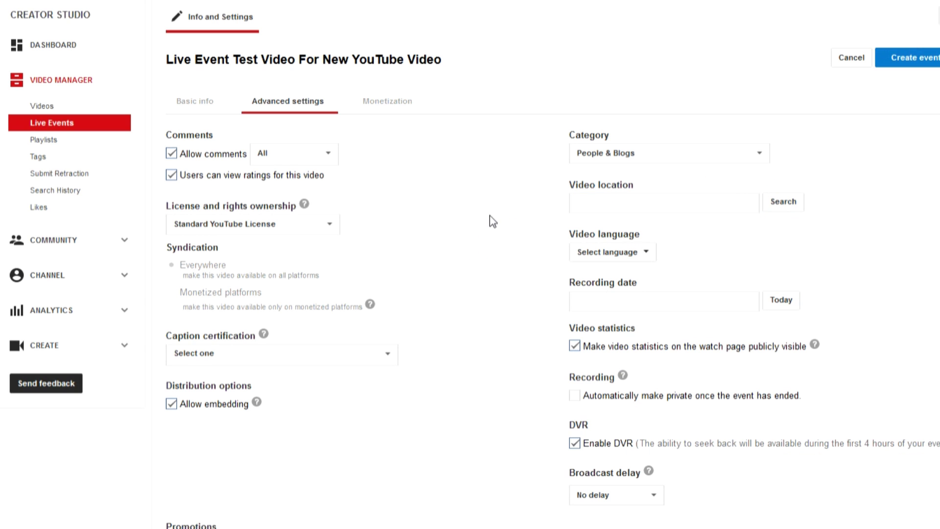
- Check the monetization settings, leave Monetize with Ads off, and create the event
click(386, 100)
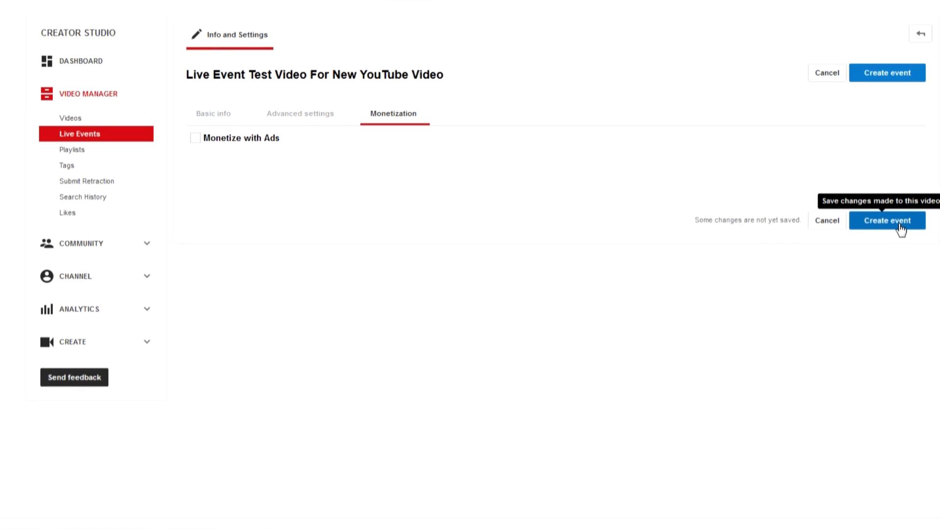
click(883, 231)
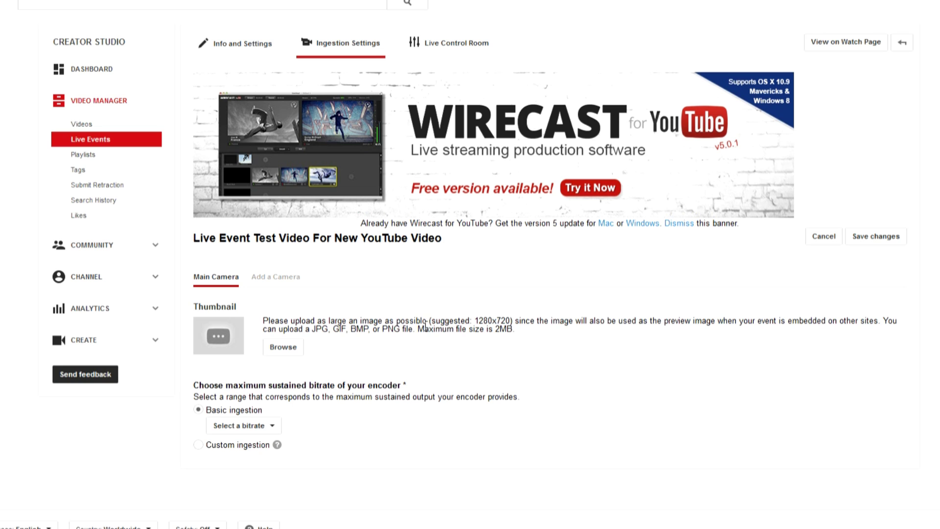
- Set the basic ingestion bitrate to 1500 Kbps - 4000 Kbps (720p) and select Wirecast for YouTube as the encoder
click(264, 425)
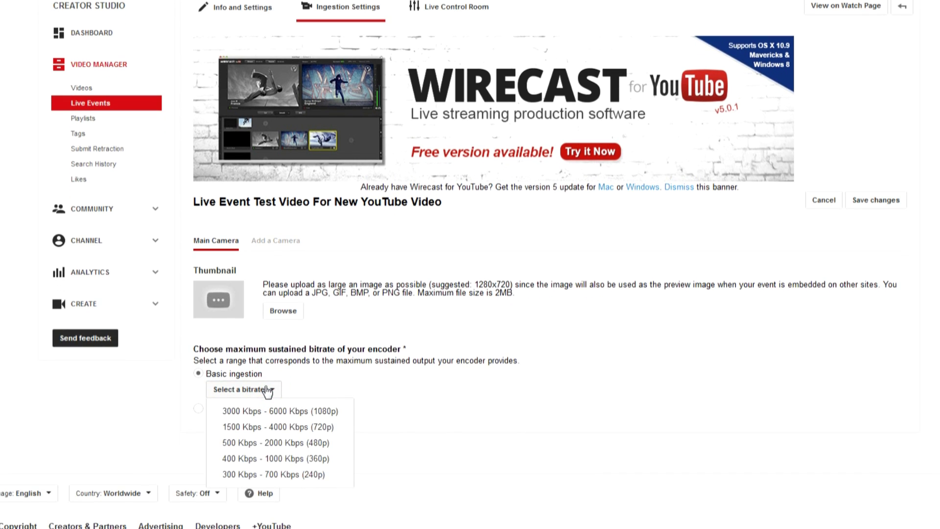
click(337, 430)
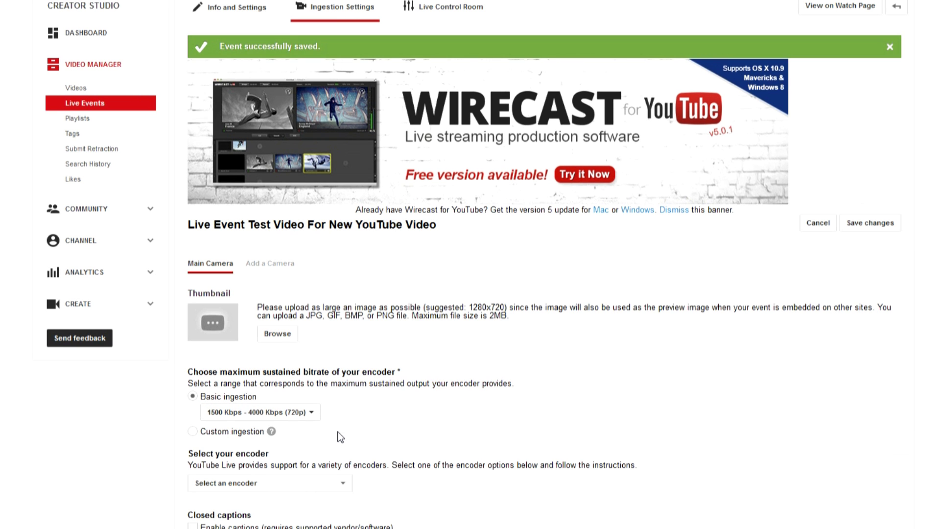
scroll(338, 432, down, 2)
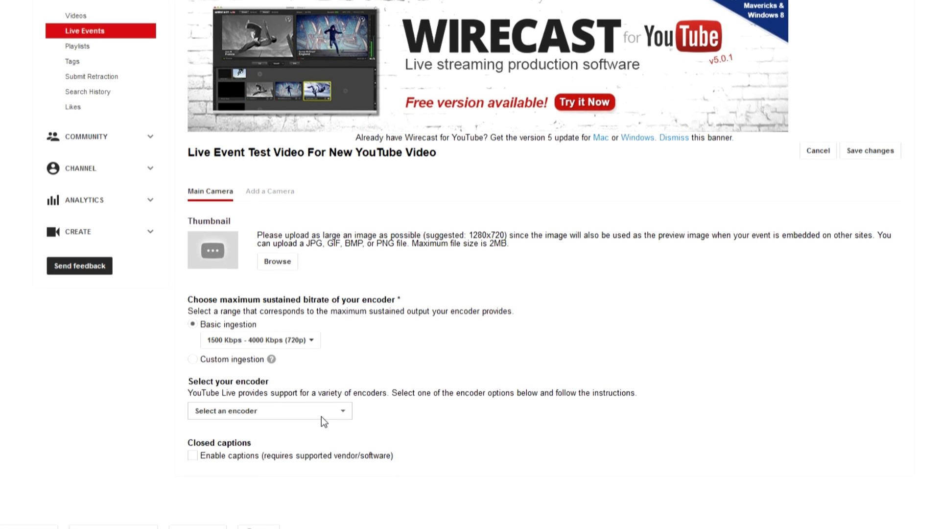
click(321, 415)
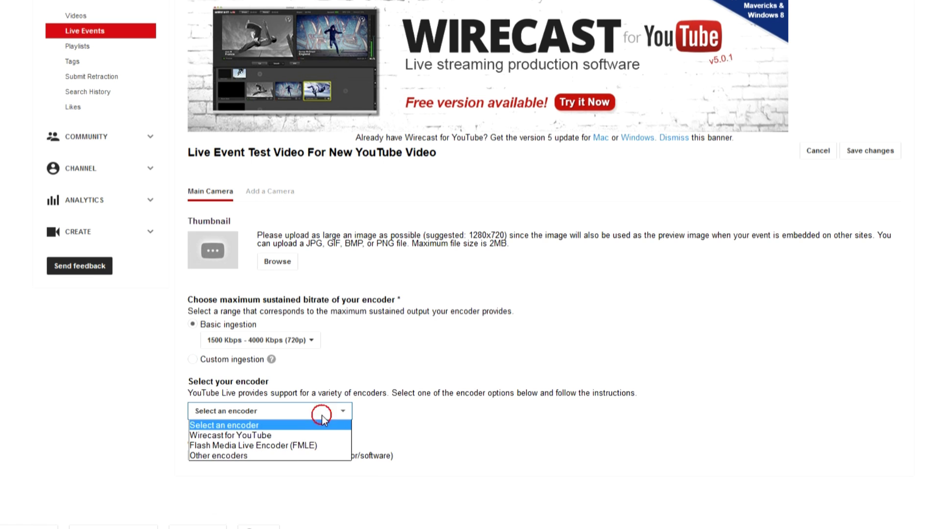
click(272, 435)
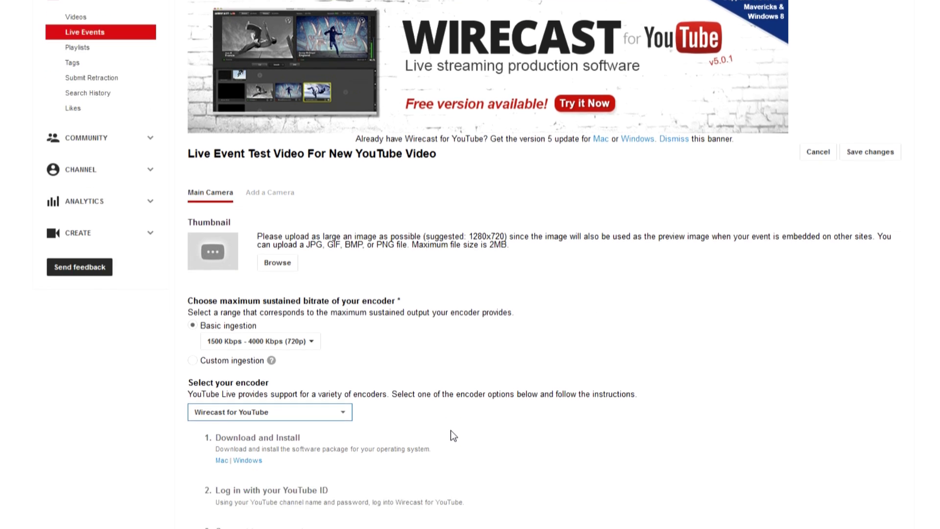
- Read the encoder setup instructions, switch to Wirecast for YouTube, skip the tutorial offer, and open the output settings
scroll(454, 435, down, 5)
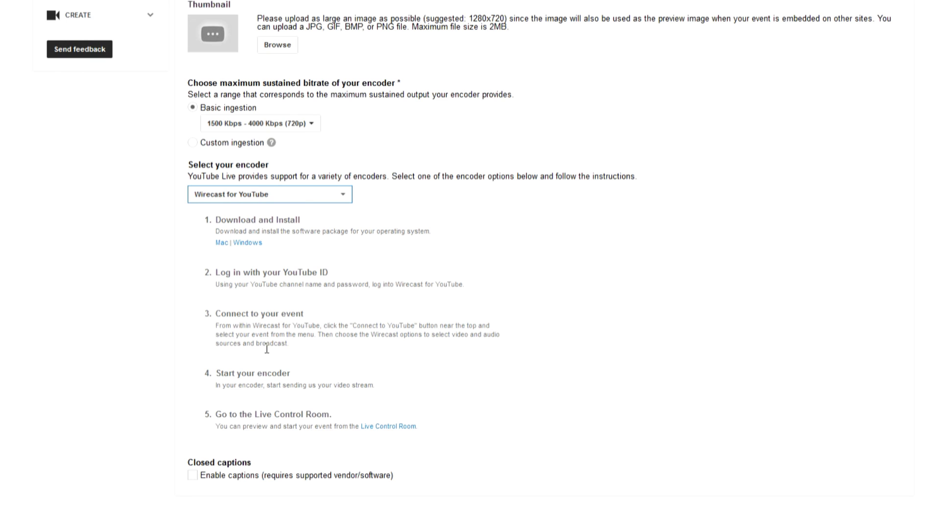
scroll(267, 349, up, 1)
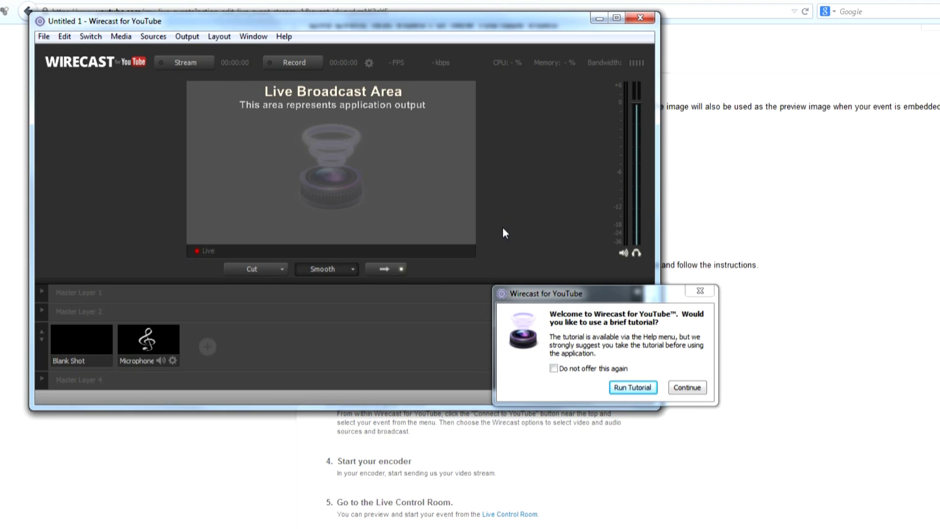
click(687, 387)
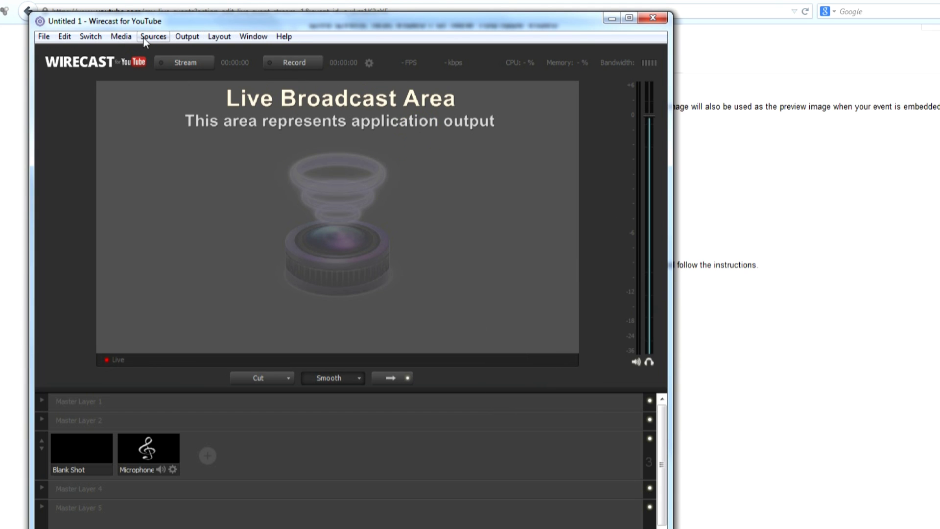
click(186, 37)
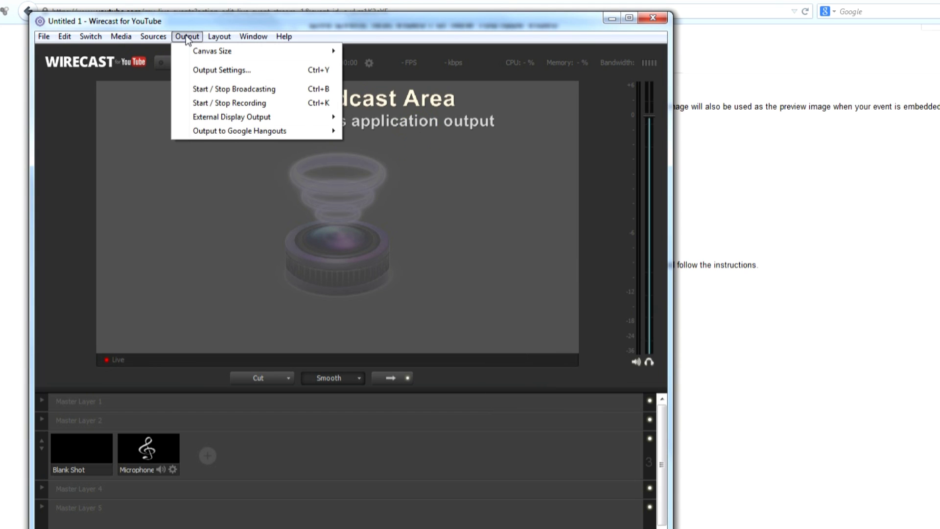
click(216, 74)
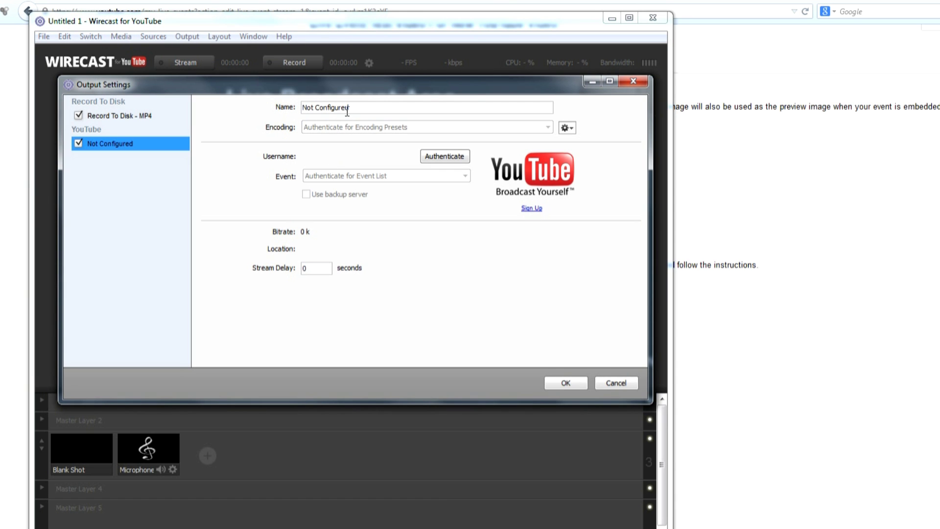
- Authenticate the YouTube output and grant Wirecast permission to manage the YouTube account in the browser
click(405, 167)
click(447, 158)
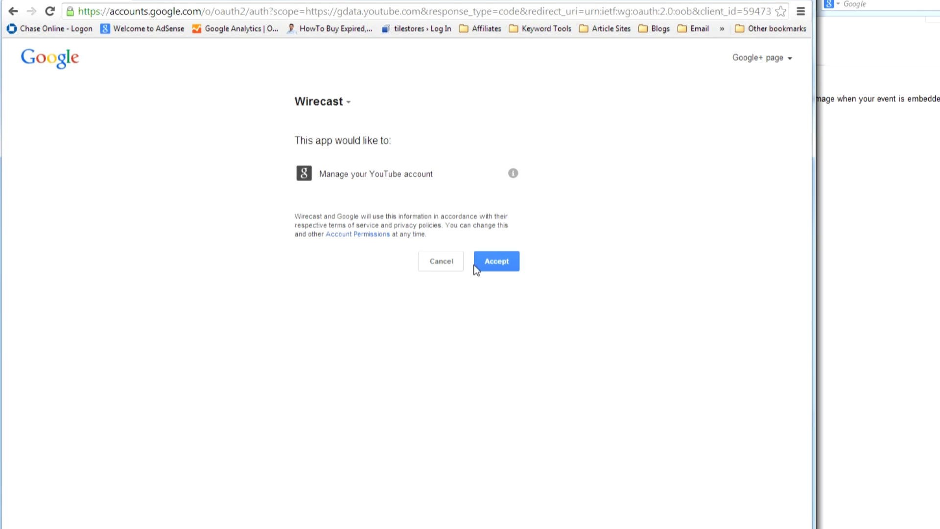
click(509, 263)
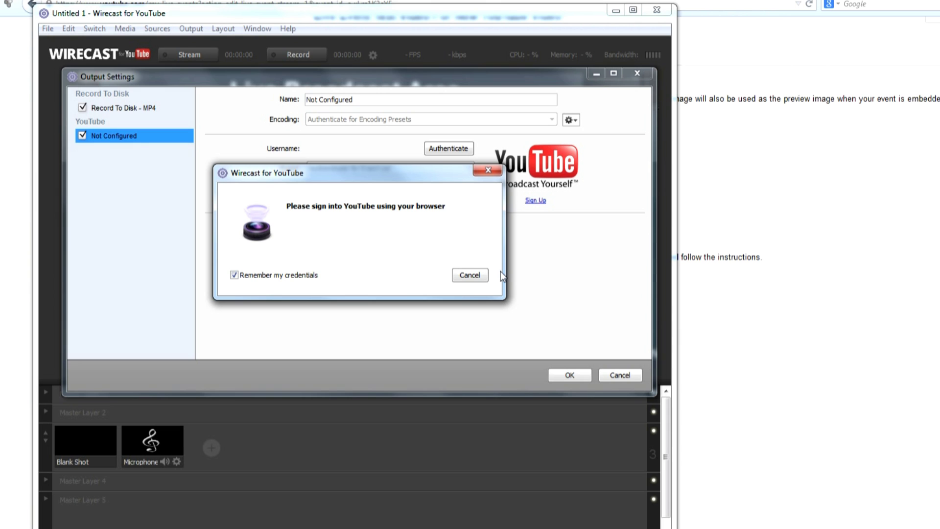
- Check the encoding presets, keep YouTube: 720p Recommended for the live event, and apply the output settings
click(362, 123)
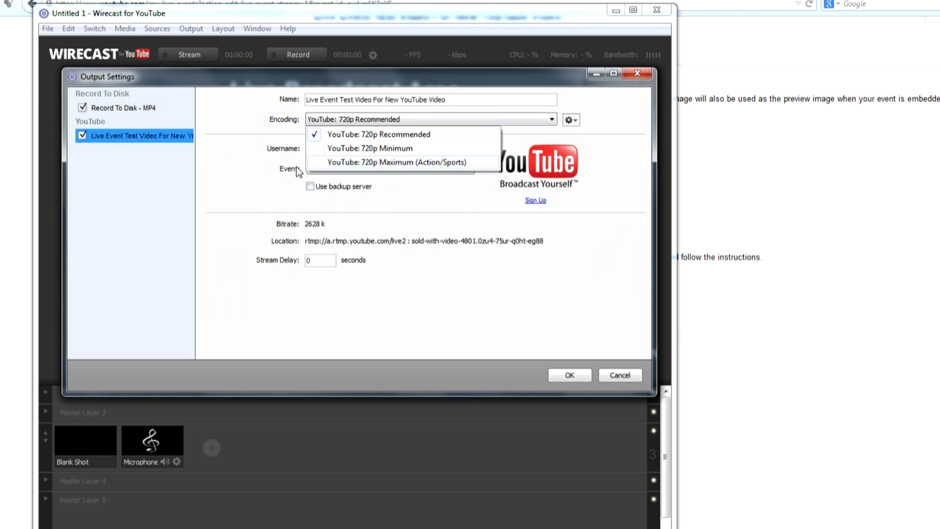
click(244, 160)
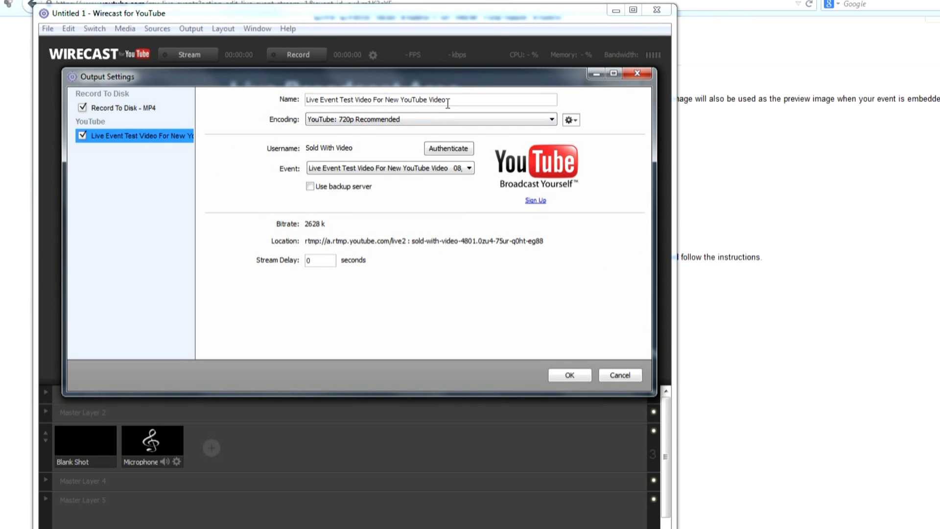
click(576, 376)
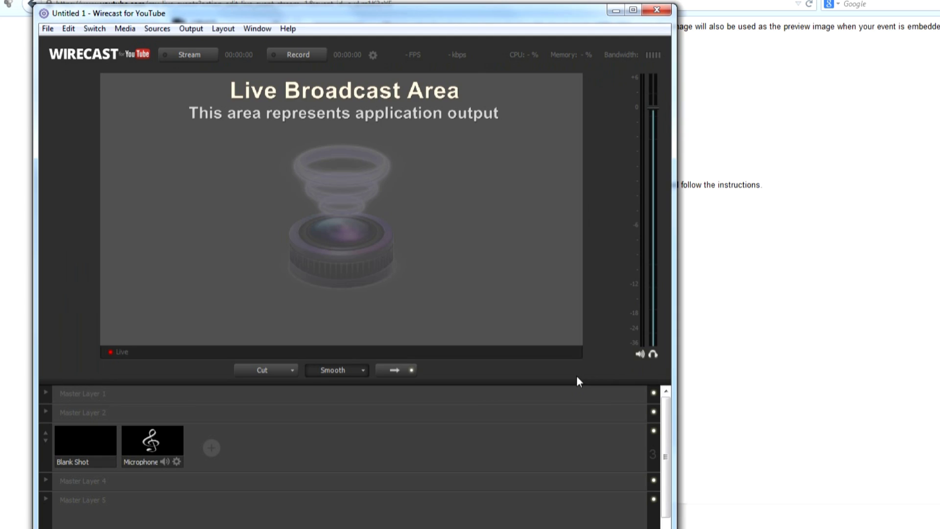
- Import the media file "live example stream_1" from the Desktop as a new shot
click(48, 28)
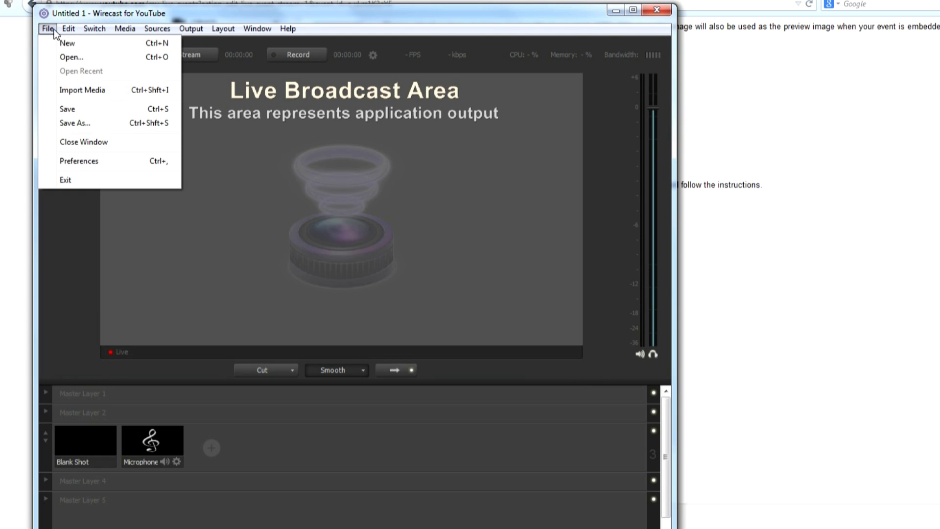
click(81, 91)
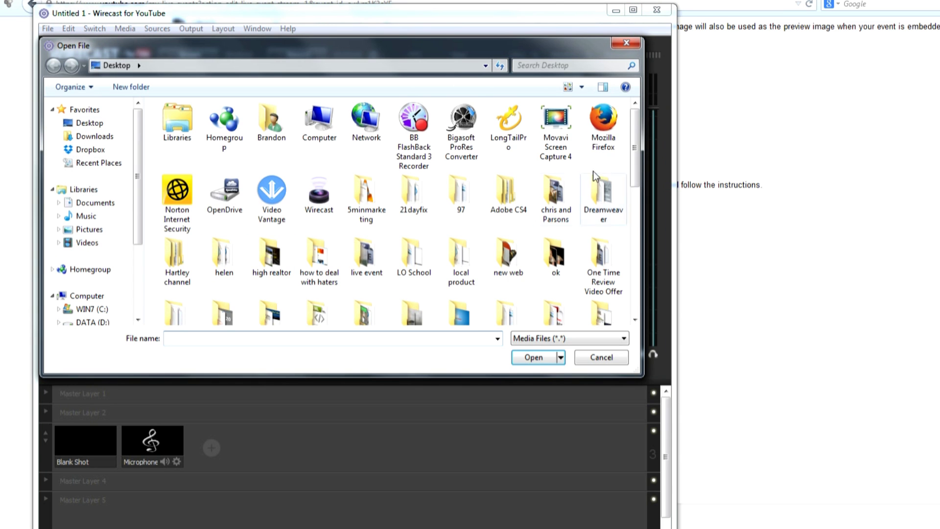
drag(636, 137, 652, 265)
click(222, 157)
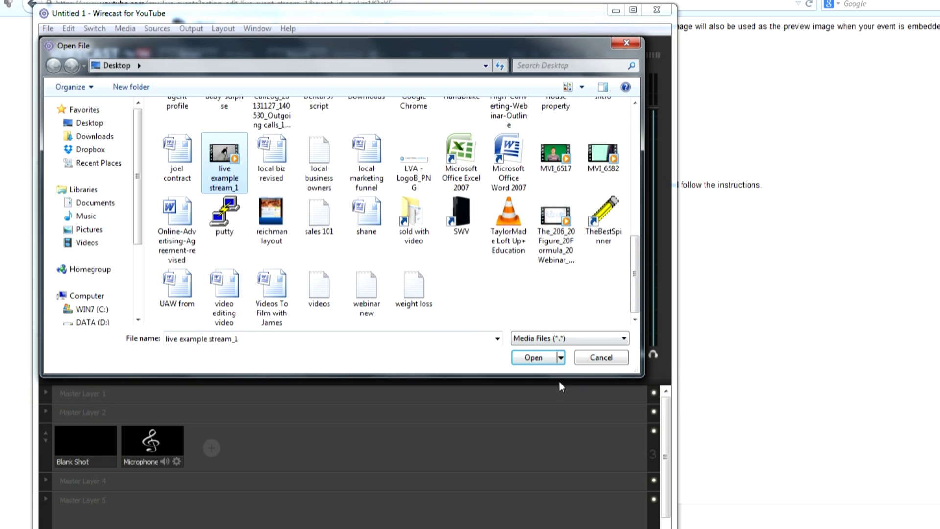
click(532, 357)
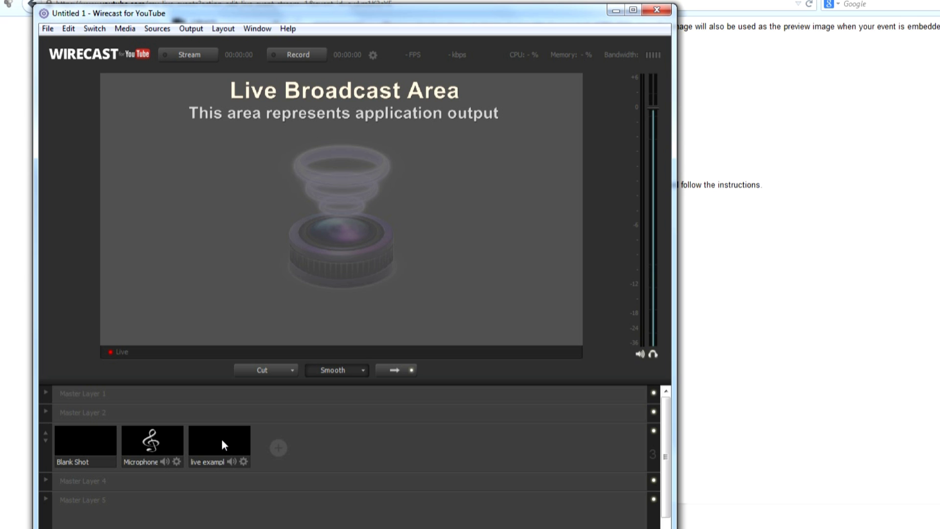
- Test the live output by switching between the imported clip and the Blank Shot
click(221, 439)
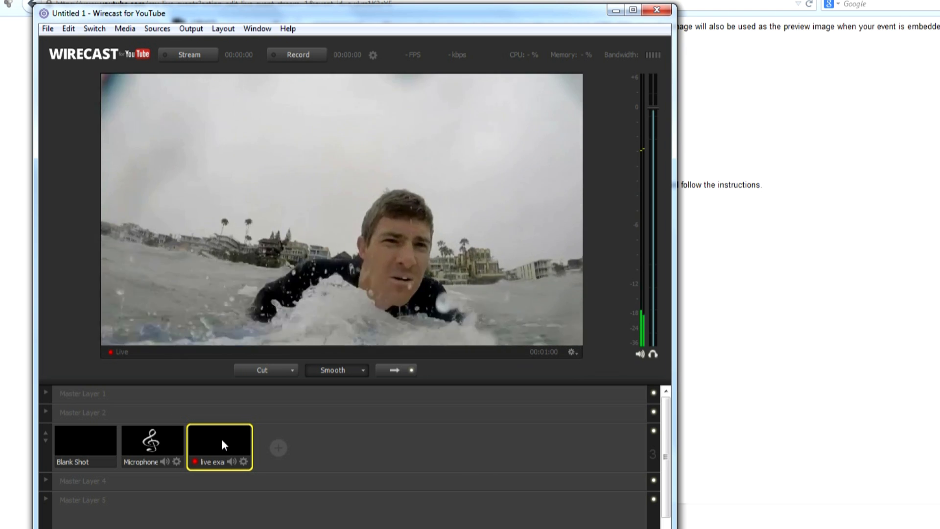
click(103, 439)
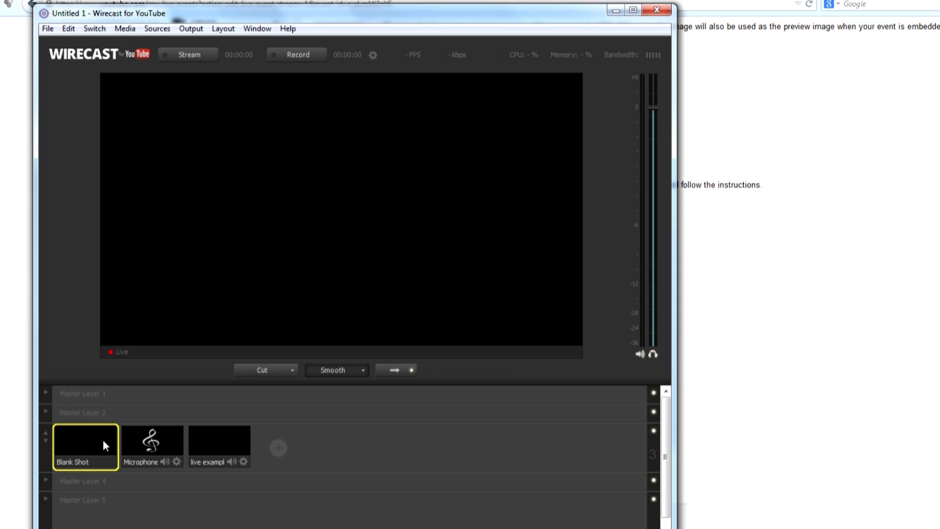
click(216, 445)
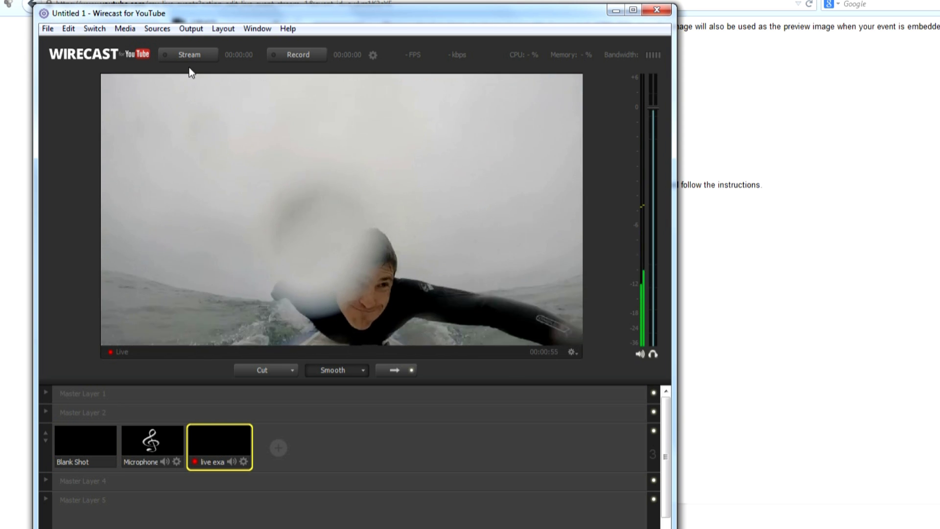
- Put the Blank Shot live and start streaming from Wirecast
click(80, 444)
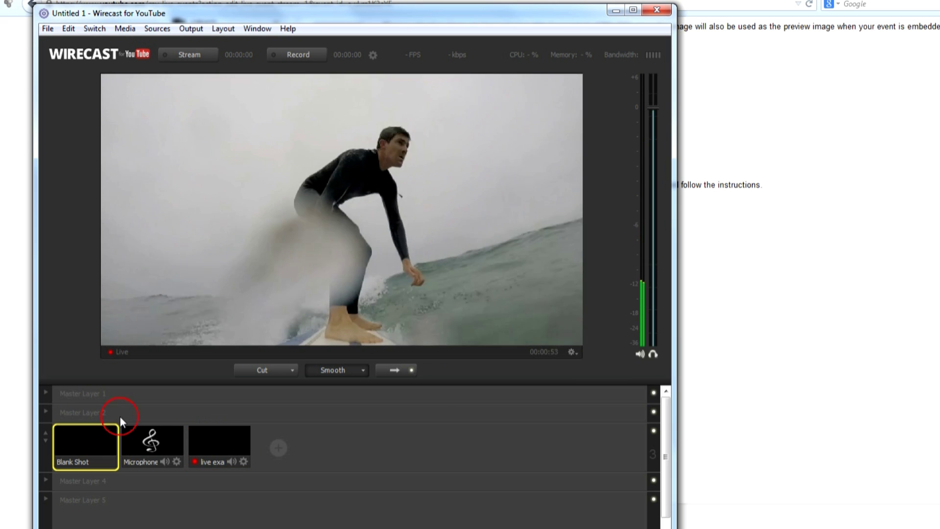
click(196, 56)
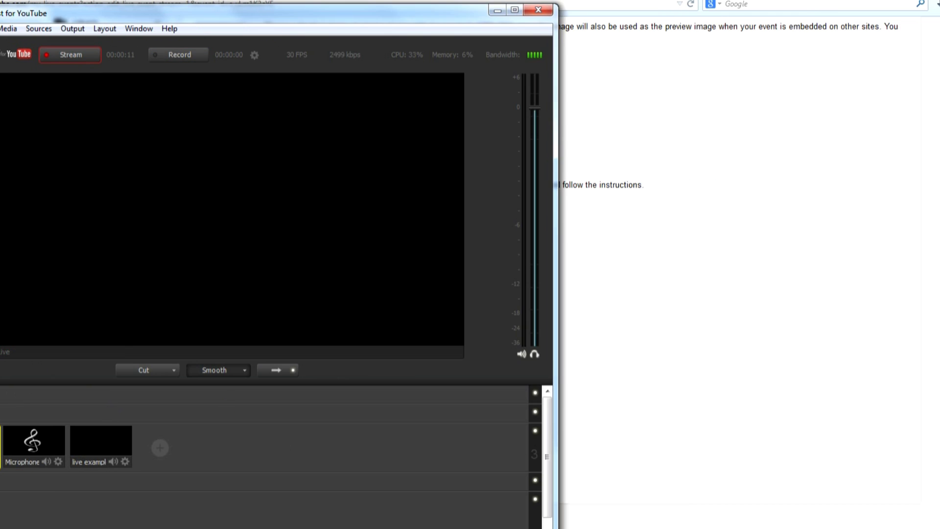
- Switch to YouTube in the browser, open the event's Live Control Room, and start the stream preview
click(933, 216)
scroll(424, 337, up, 7)
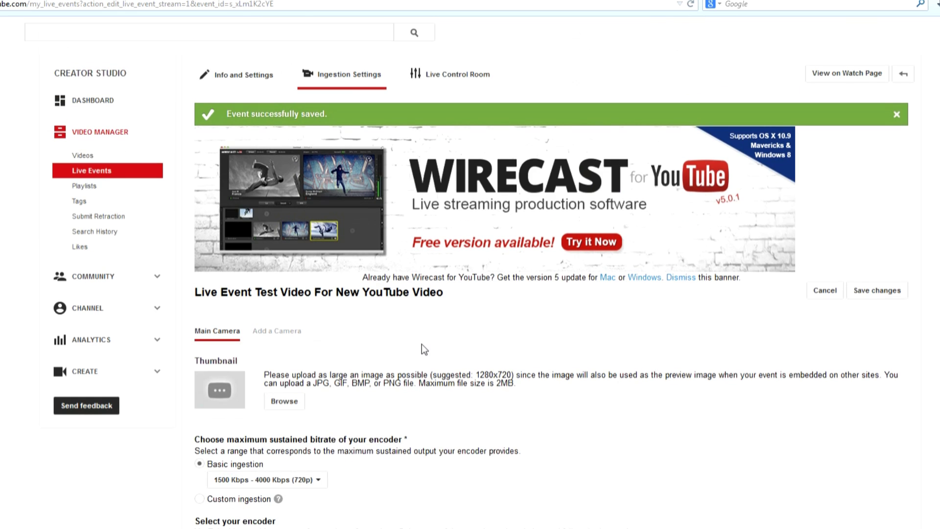
click(446, 75)
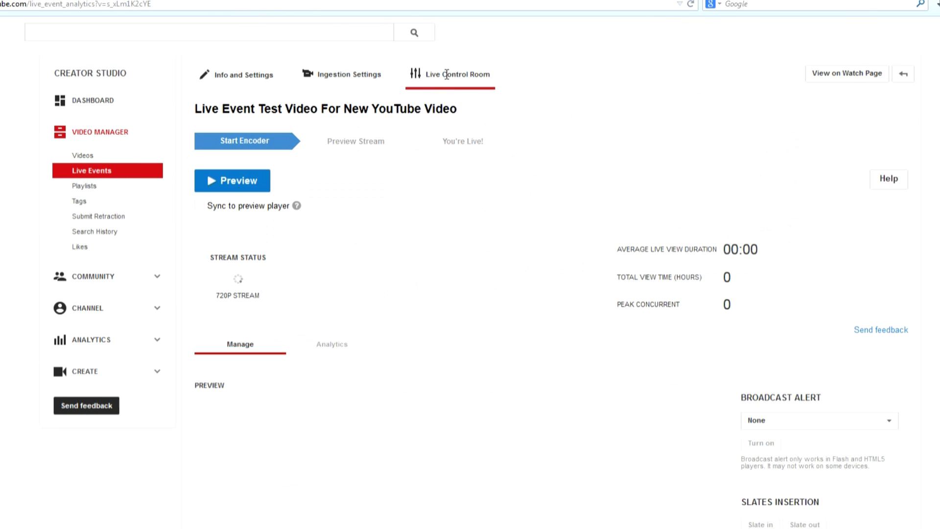
click(240, 184)
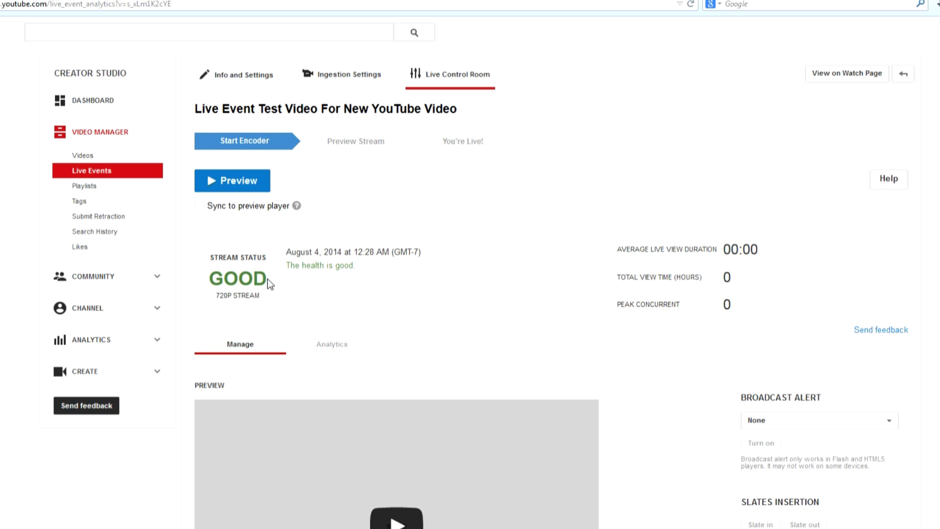
click(245, 182)
click(568, 260)
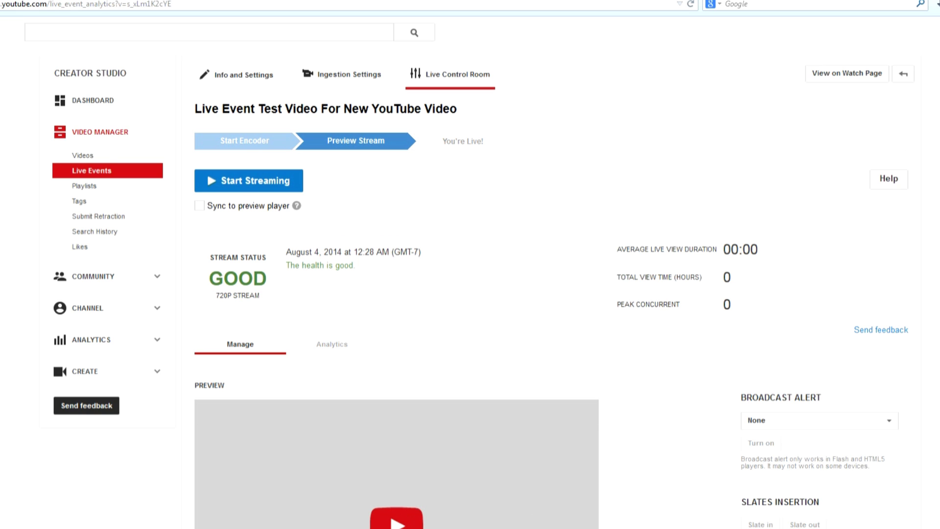
- Start streaming the YouTube live event and switch Wirecast's live output to the imported clip
click(266, 189)
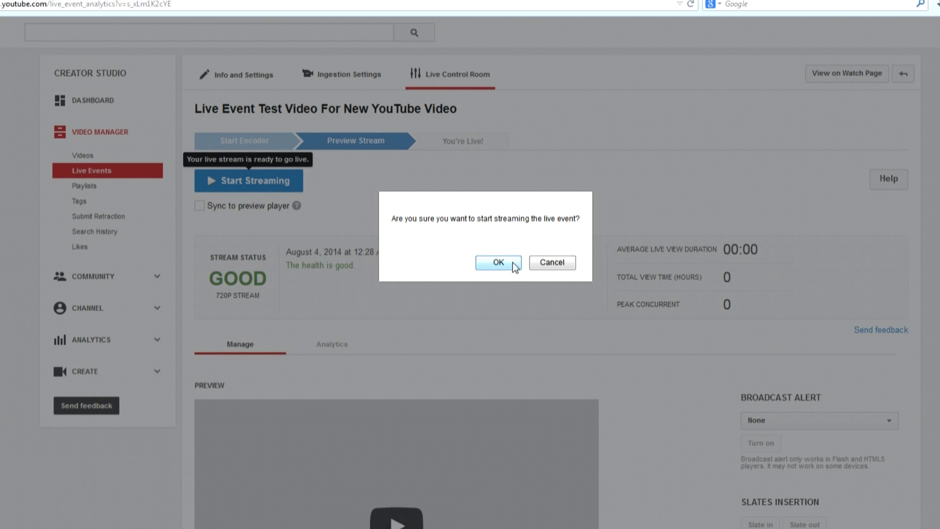
click(499, 263)
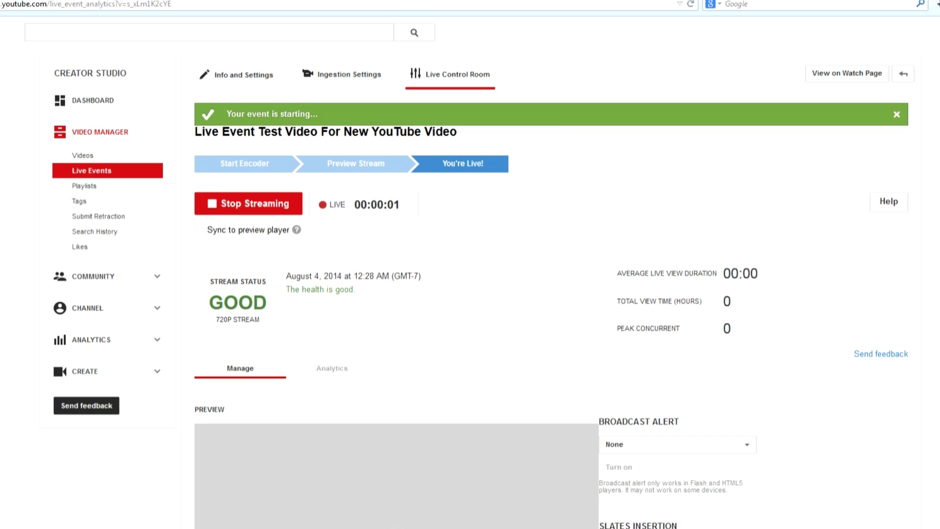
key(alt+Tab)
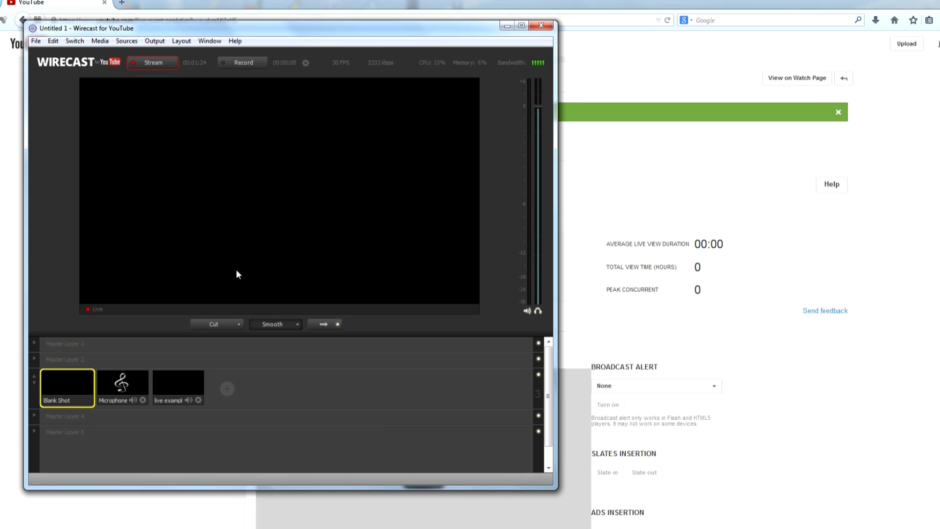
click(179, 385)
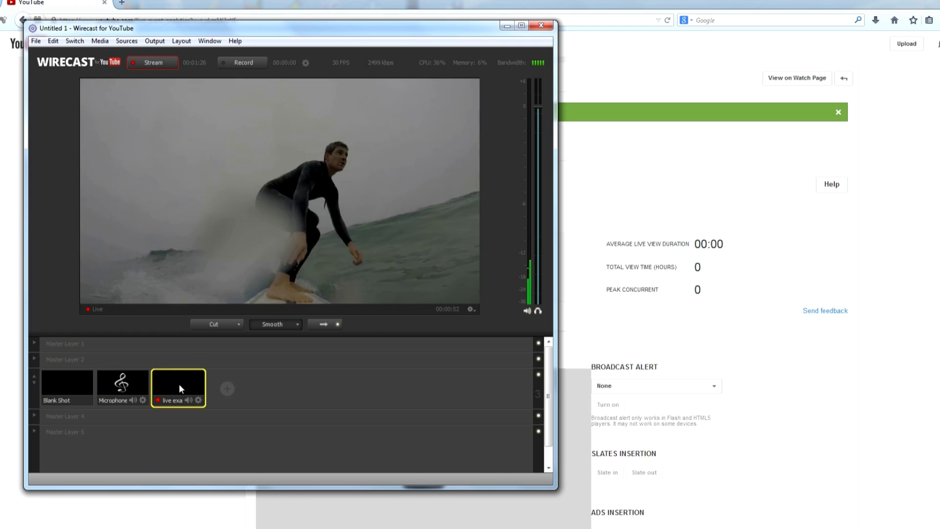
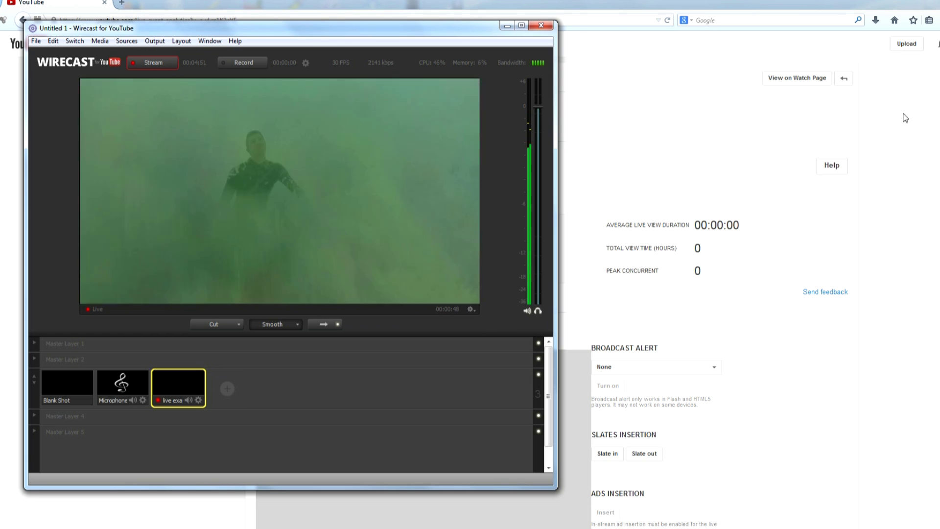
- Open the event's watch page from the Live Control Room in a new browser tab and view the live stream
click(921, 105)
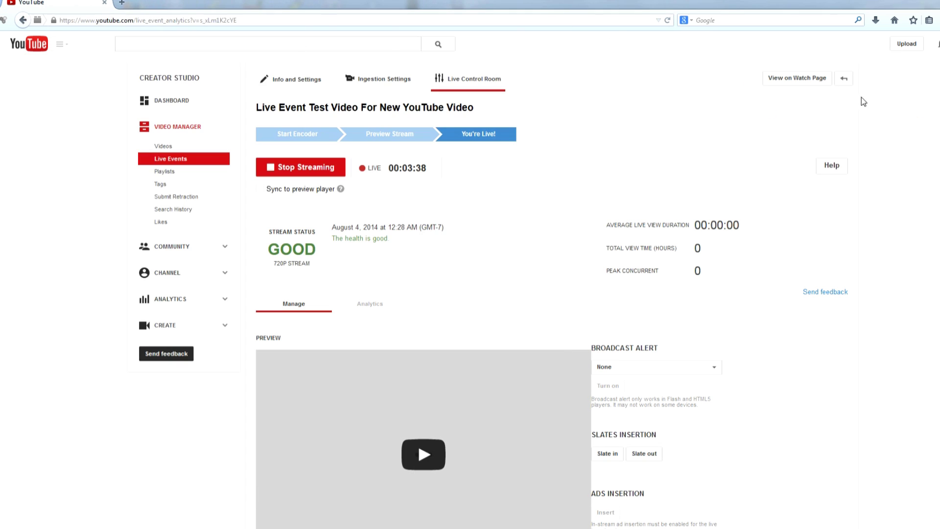
right_click(805, 80)
click(832, 87)
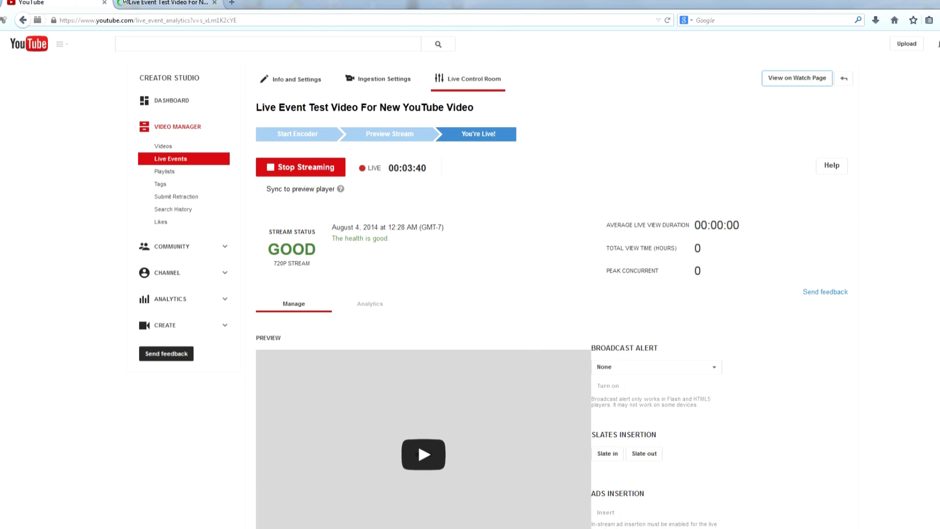
click(143, 6)
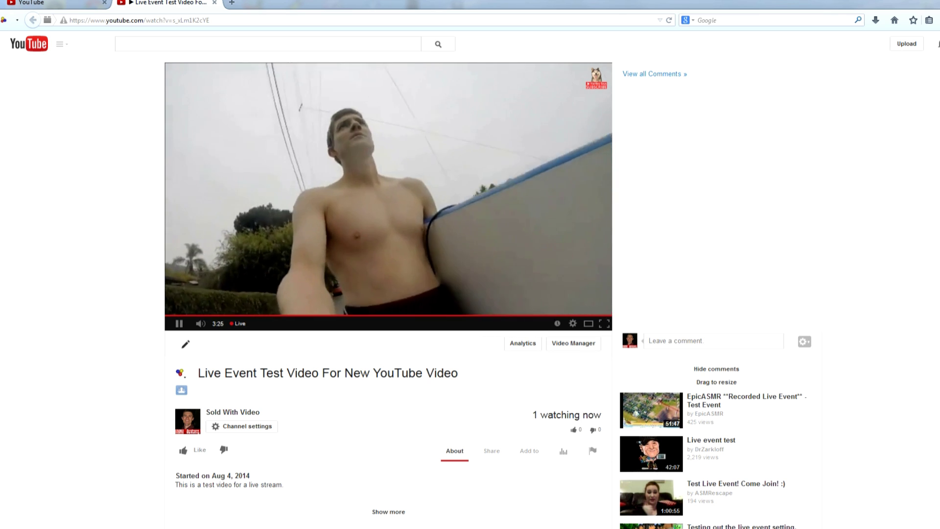
- Return to the event's Live Control Room in the browser
click(74, 527)
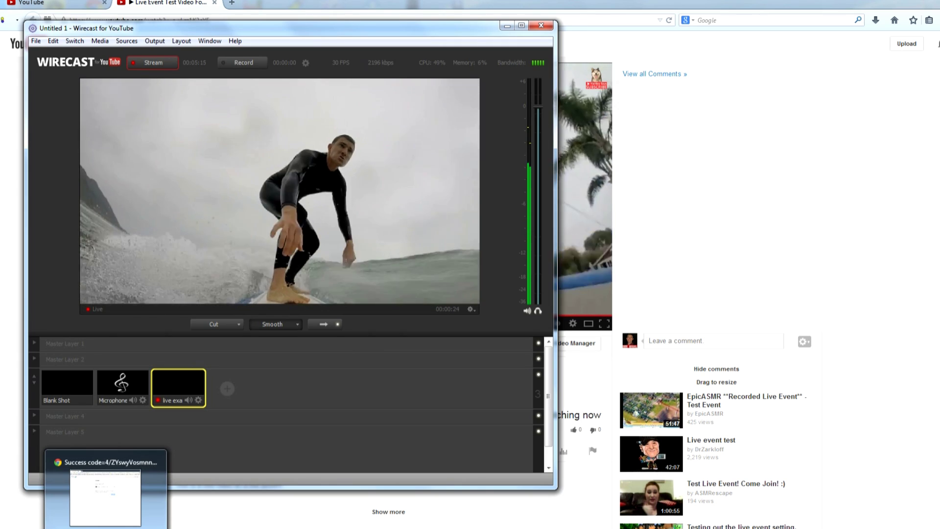
mouse_move(58, 526)
click(69, 495)
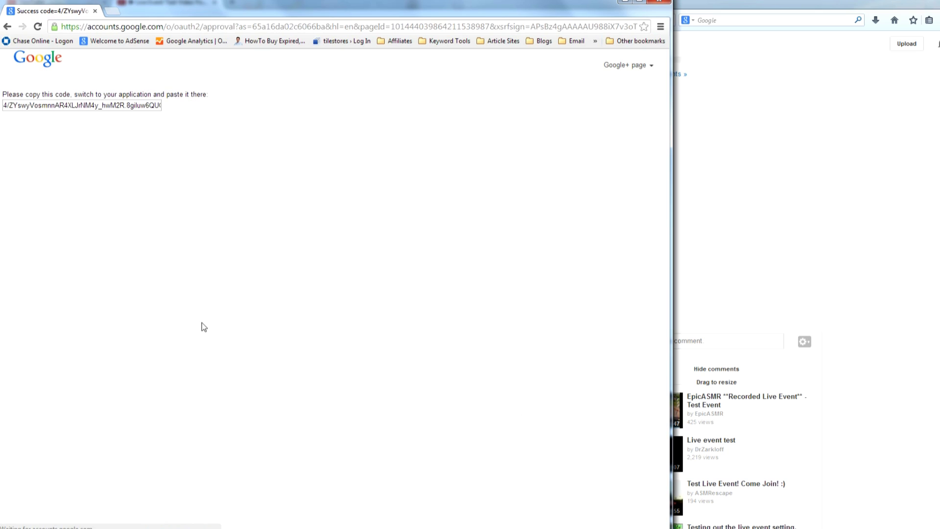
key(alt+Tab)
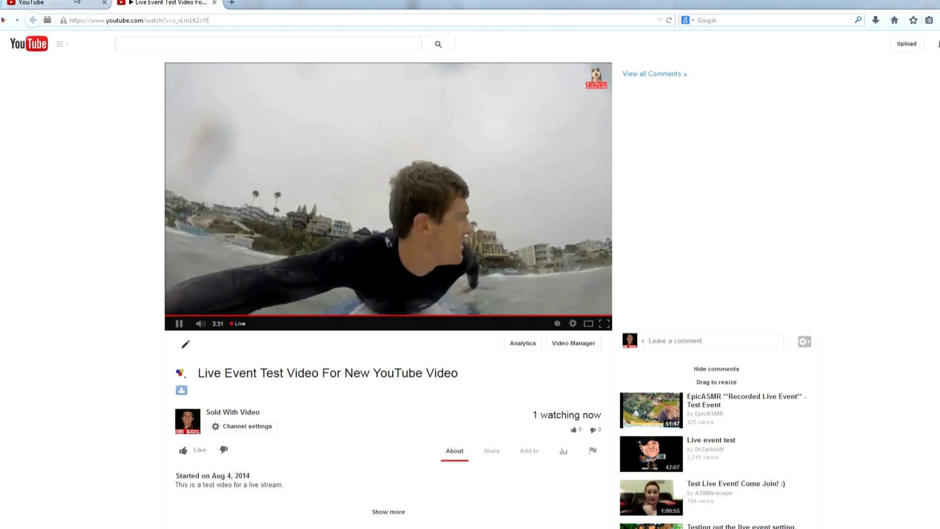
click(35, 2)
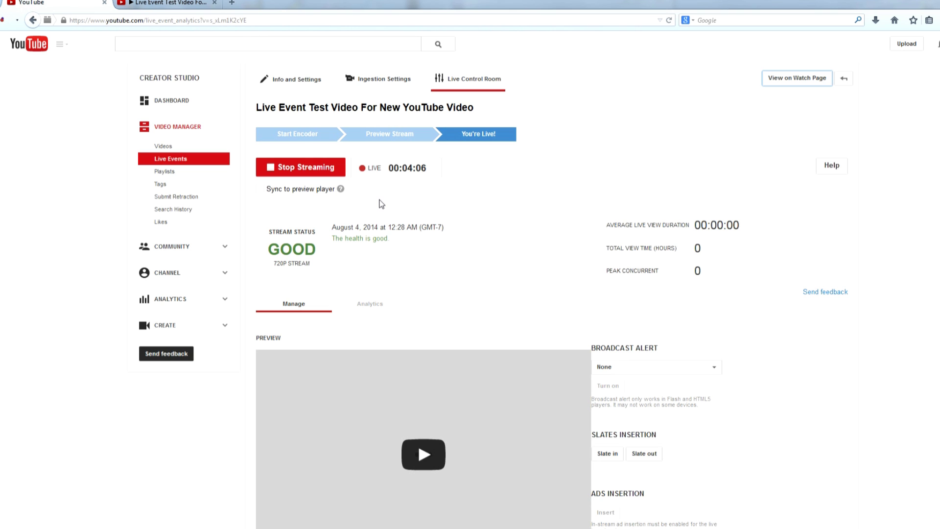
- Stop streaming the YouTube live event from its Live Control Room and confirm ending it
click(321, 169)
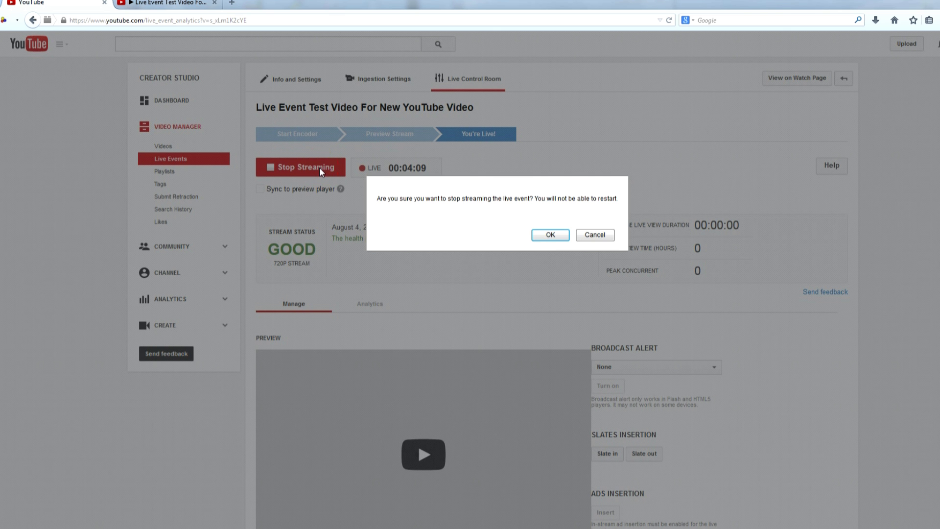
click(548, 235)
- Switch to Wirecast for YouTube and close it without saving the document
mouse_move(78, 527)
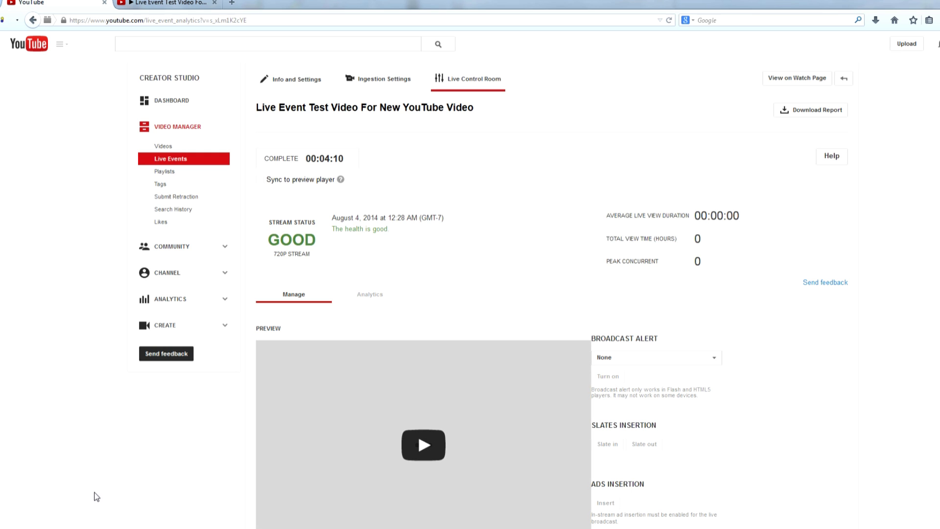
click(74, 489)
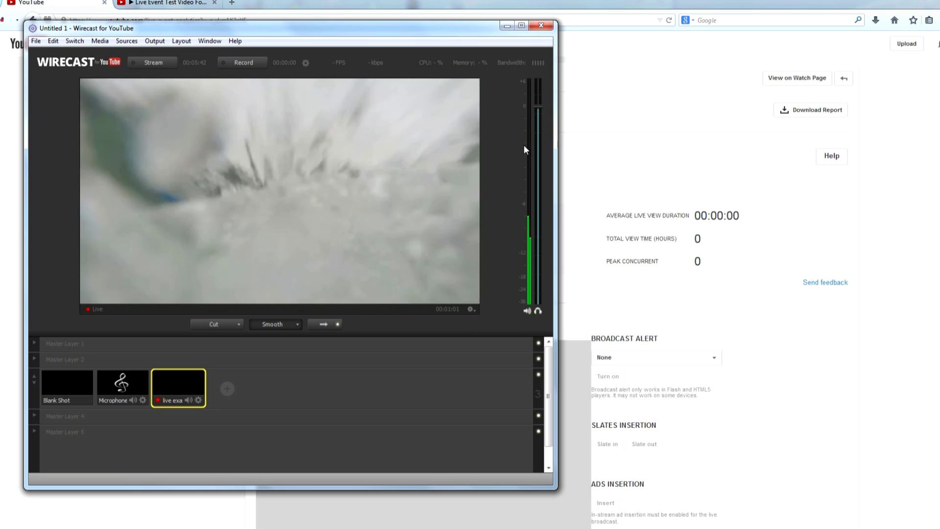
click(541, 24)
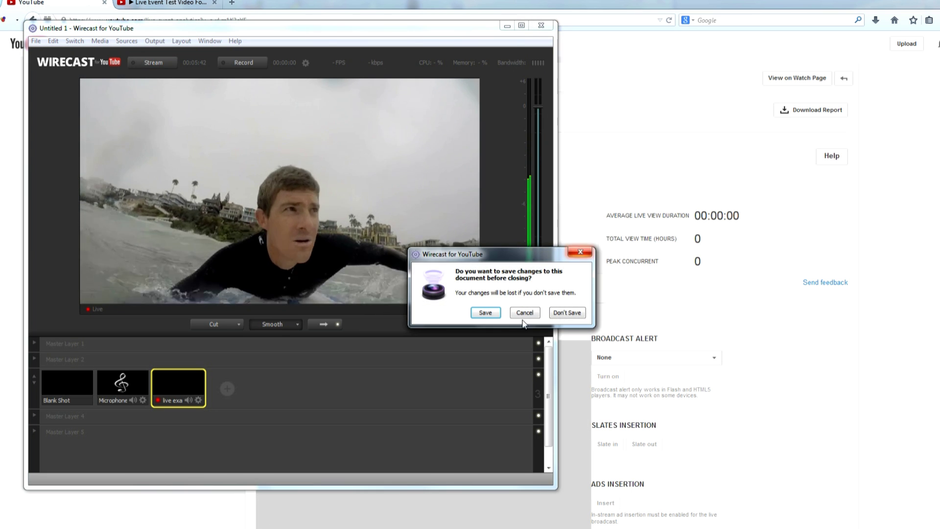
click(562, 312)
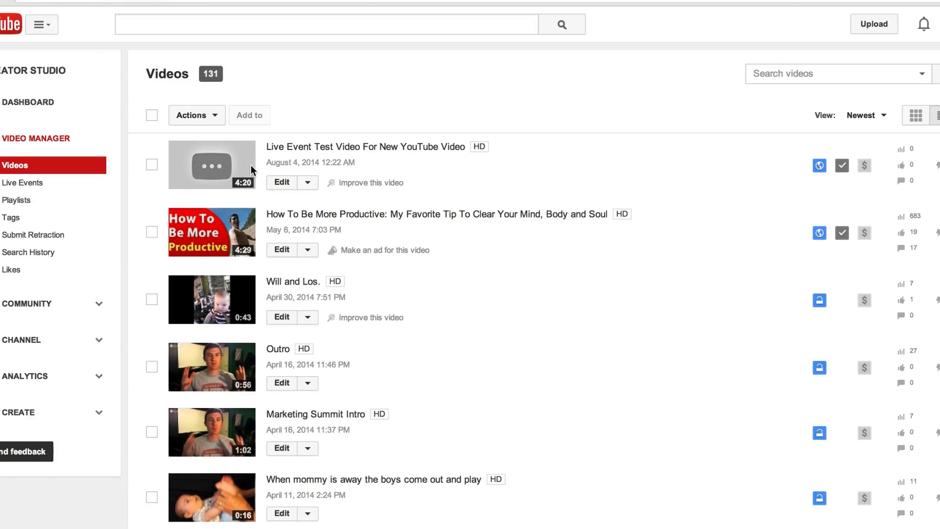
- Open the recorded "Live Event Test Video For New YouTube Video" for editing in YouTube and start trimming it in Enhancements
click(283, 183)
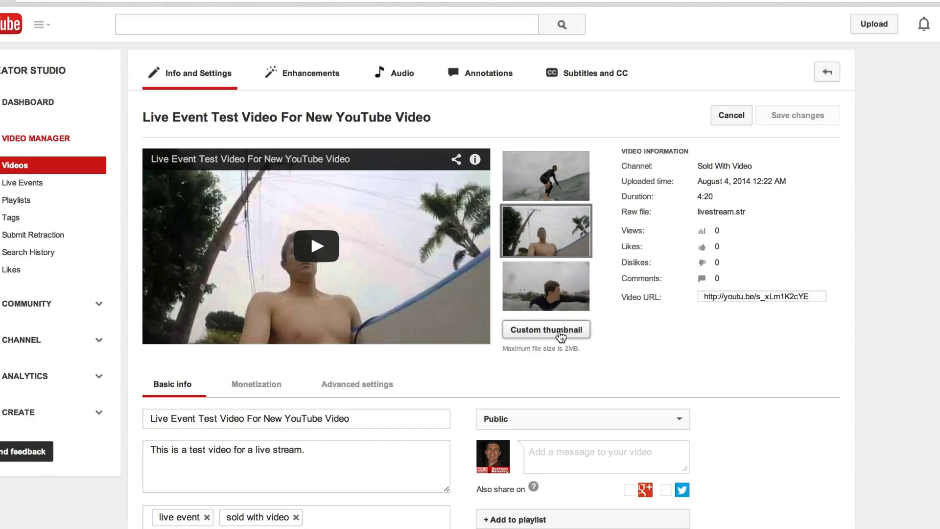
click(311, 78)
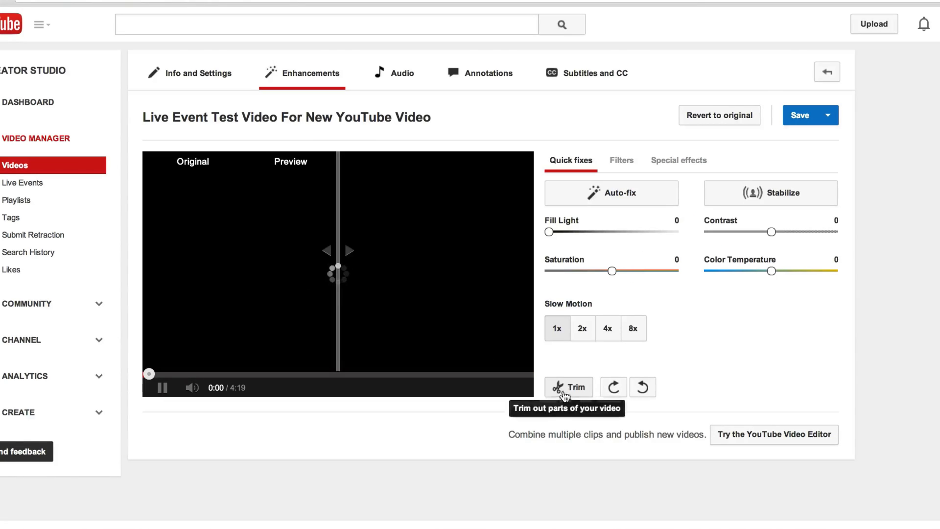
click(565, 394)
scroll(205, 387, down, 3)
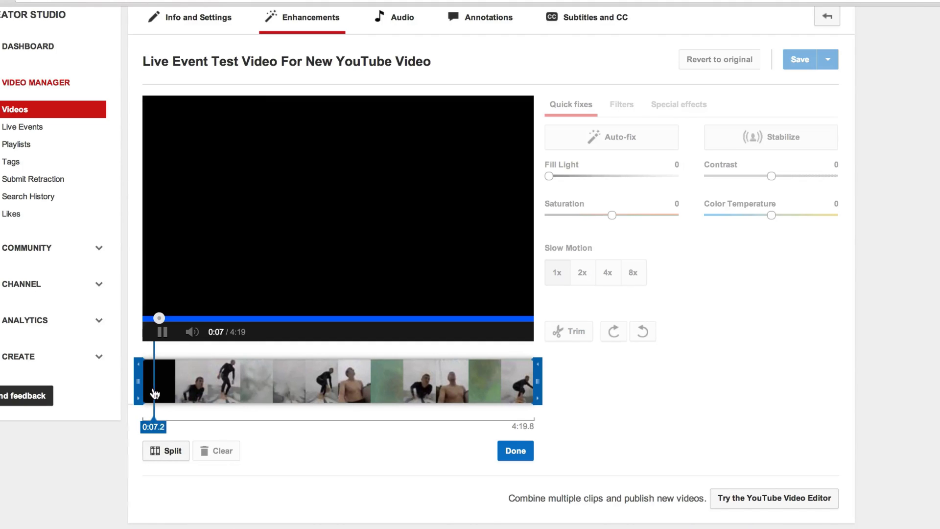
- Trim the video to a section about 1:07 long starting at about 2:18, playing it back to find the cut point, and apply the trim
drag(135, 383, 326, 380)
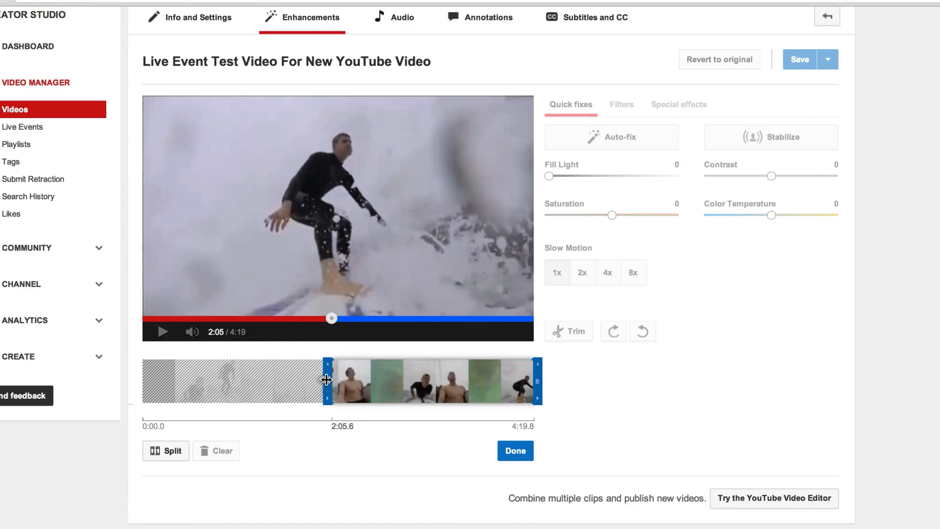
click(163, 333)
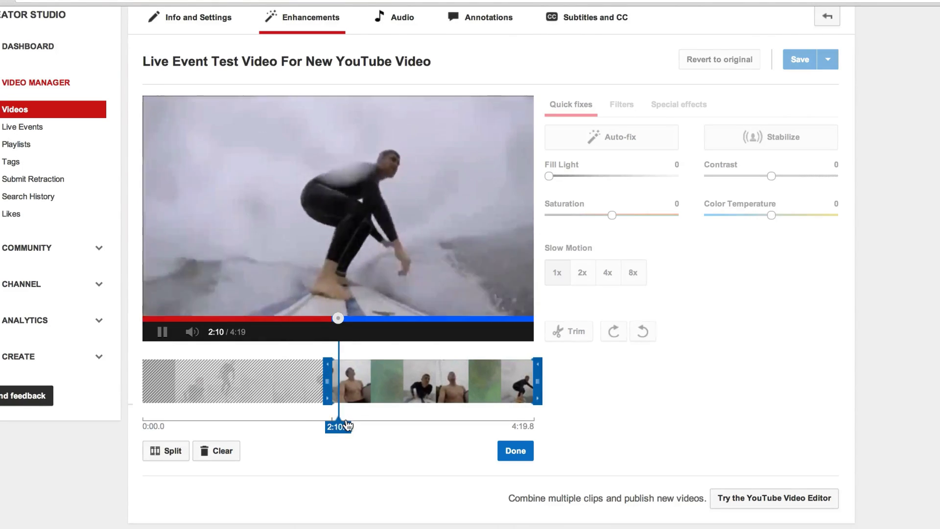
mouse_move(327, 380)
mouse_down()
mouse_move(299, 379)
mouse_move(321, 379)
mouse_up()
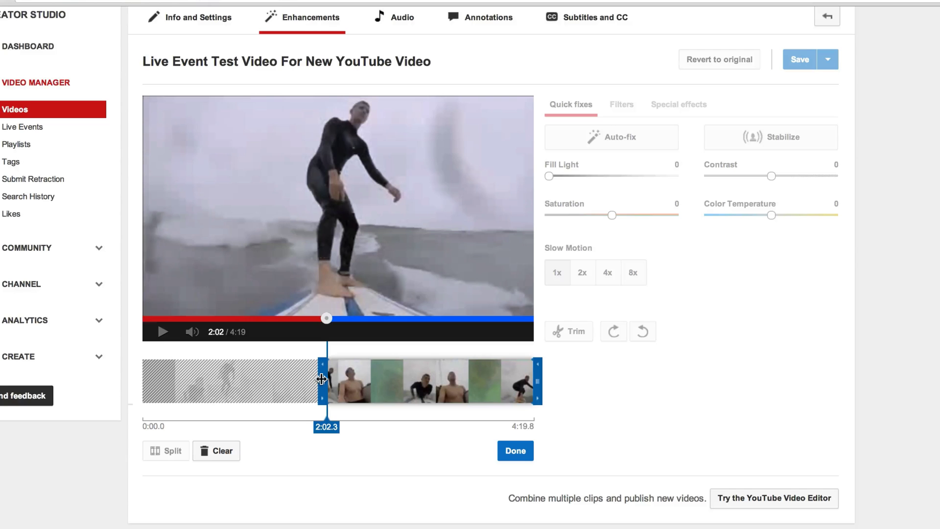
click(165, 332)
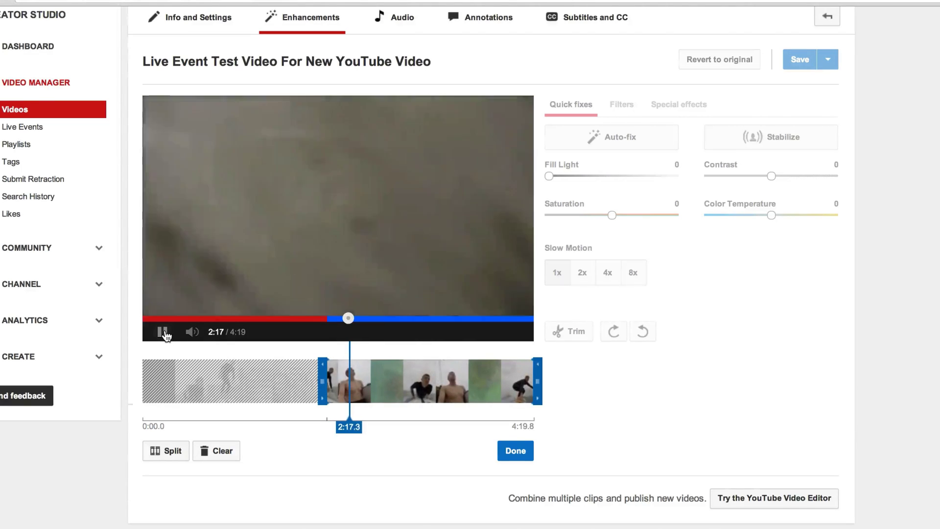
click(164, 333)
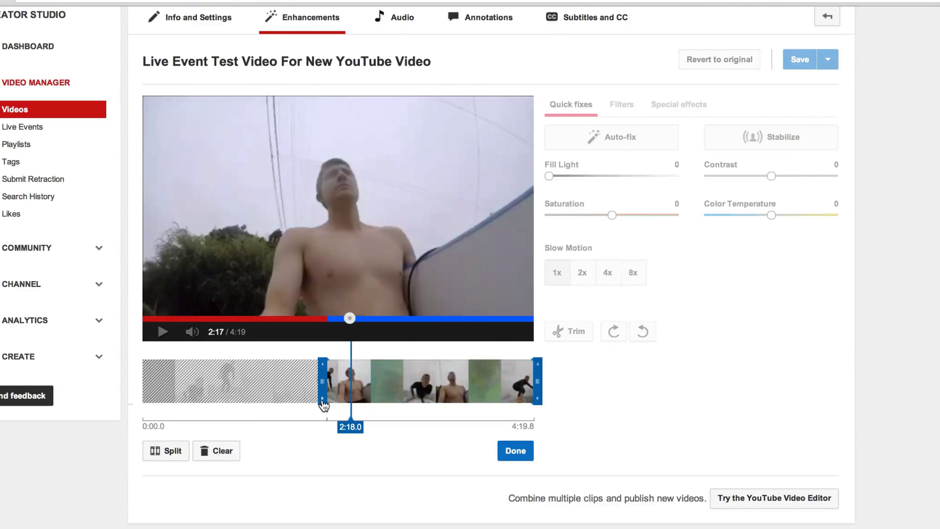
click(323, 375)
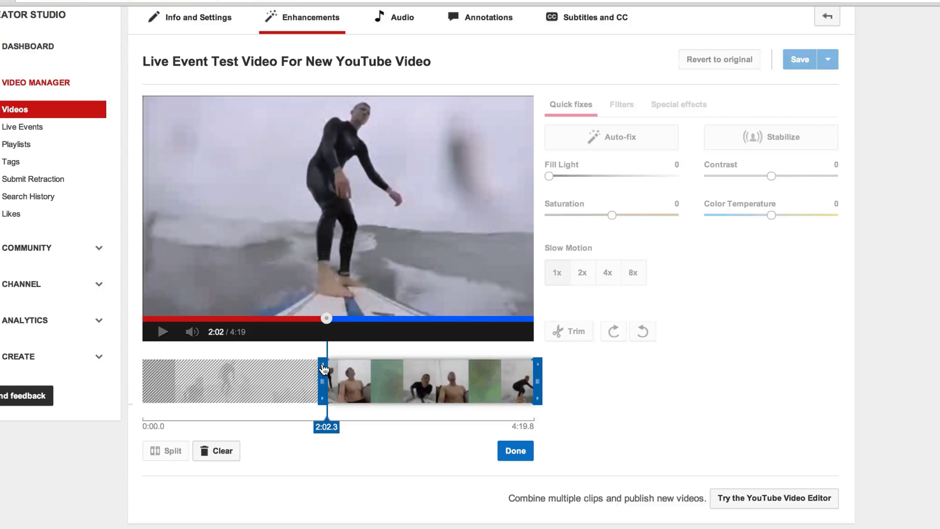
drag(323, 404, 333, 386)
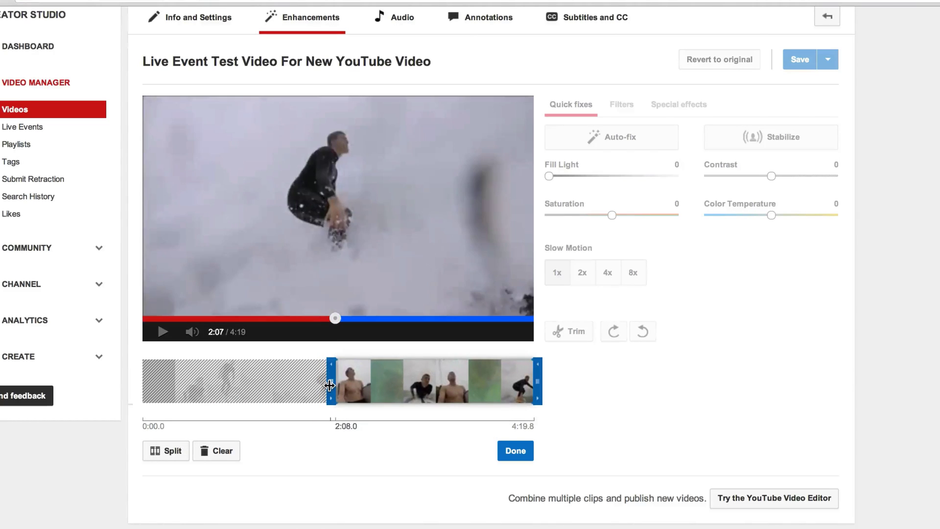
drag(333, 385, 347, 403)
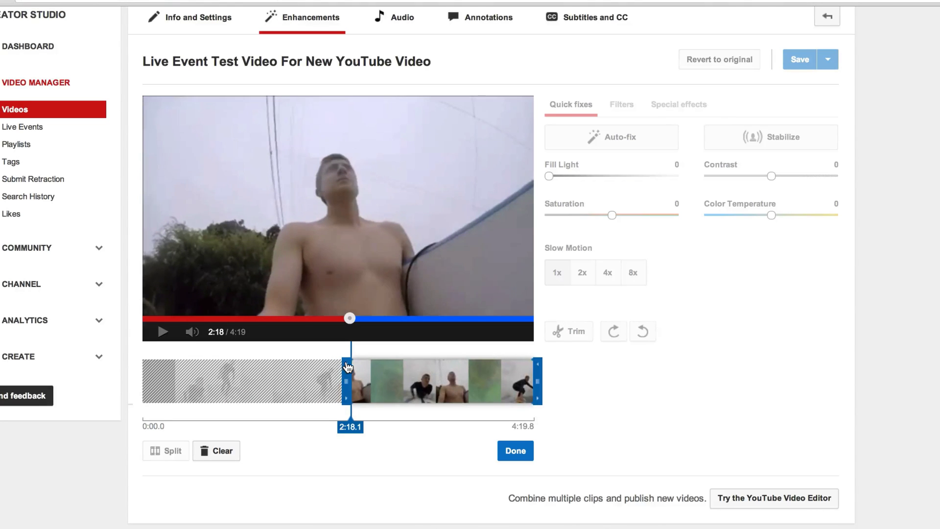
drag(347, 367, 347, 367)
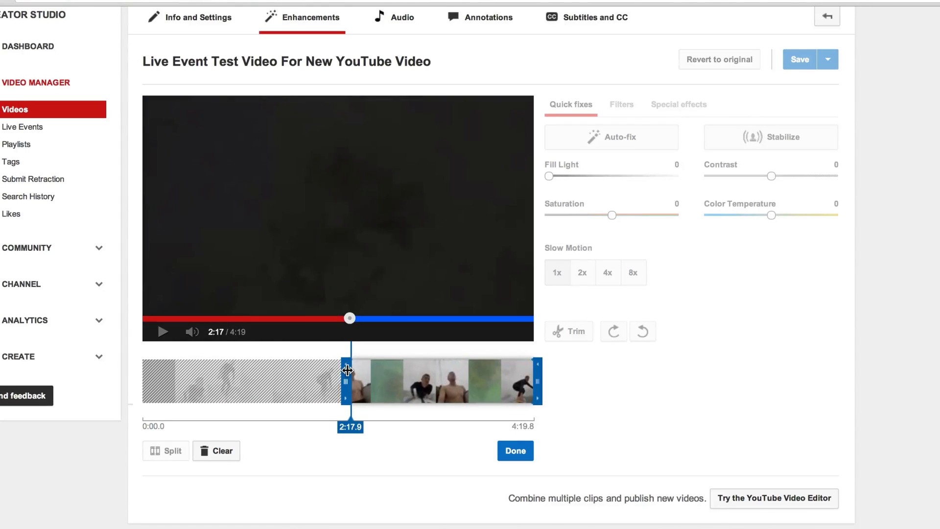
drag(538, 381, 456, 386)
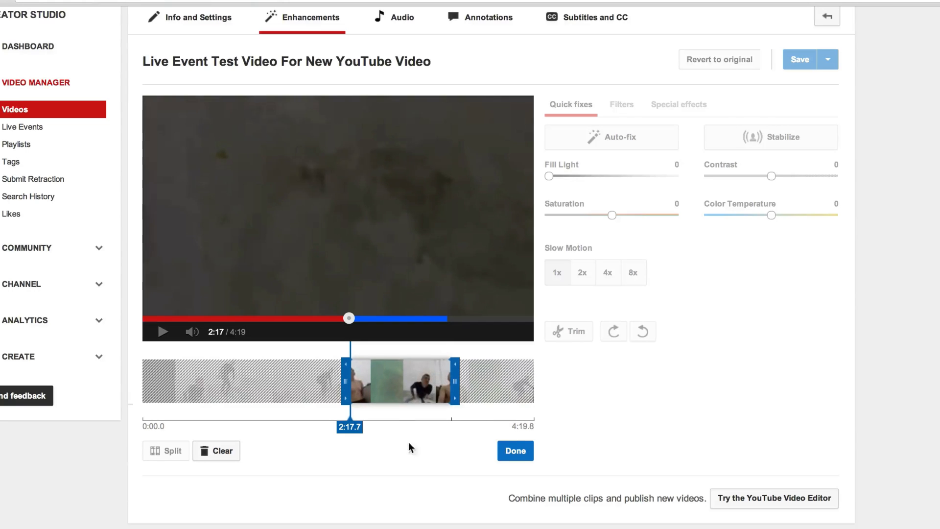
click(517, 450)
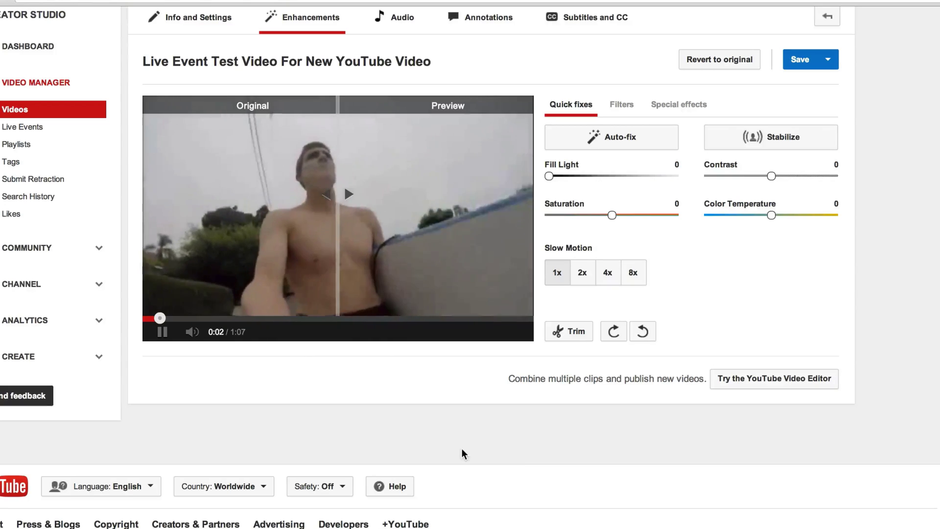
- Save the trimmed video, accept the processing notice, and pause playback on its watch page
click(802, 62)
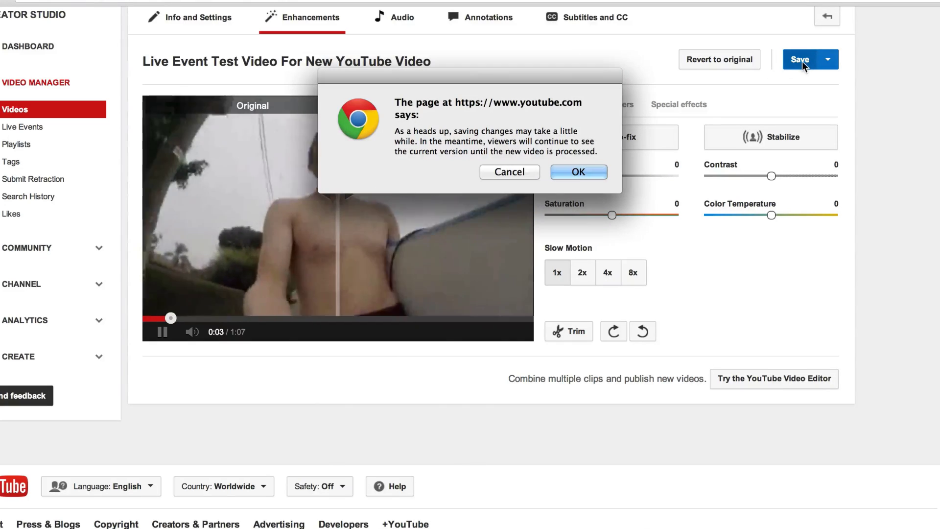
click(571, 173)
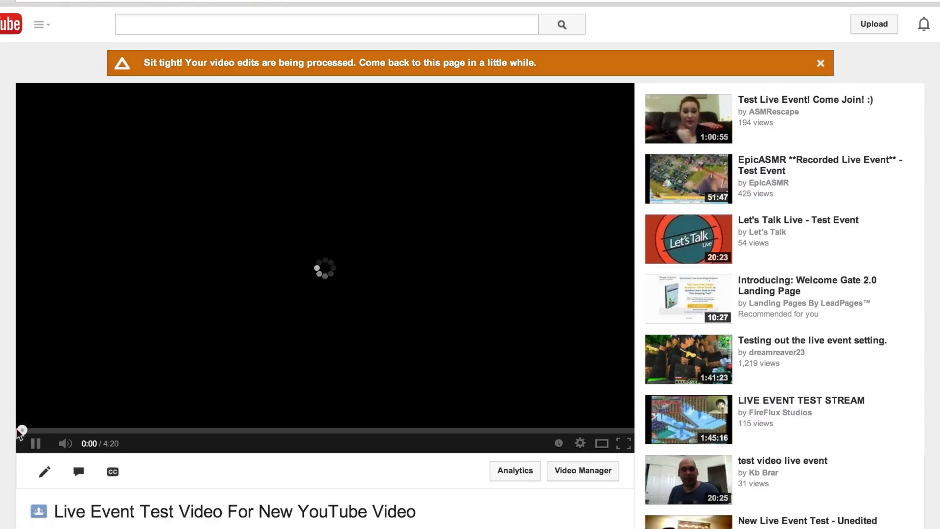
click(32, 445)
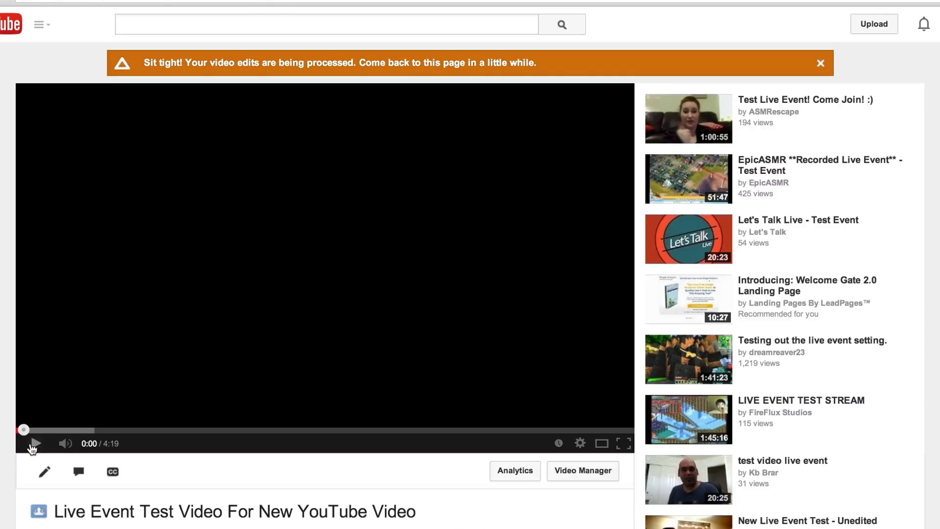